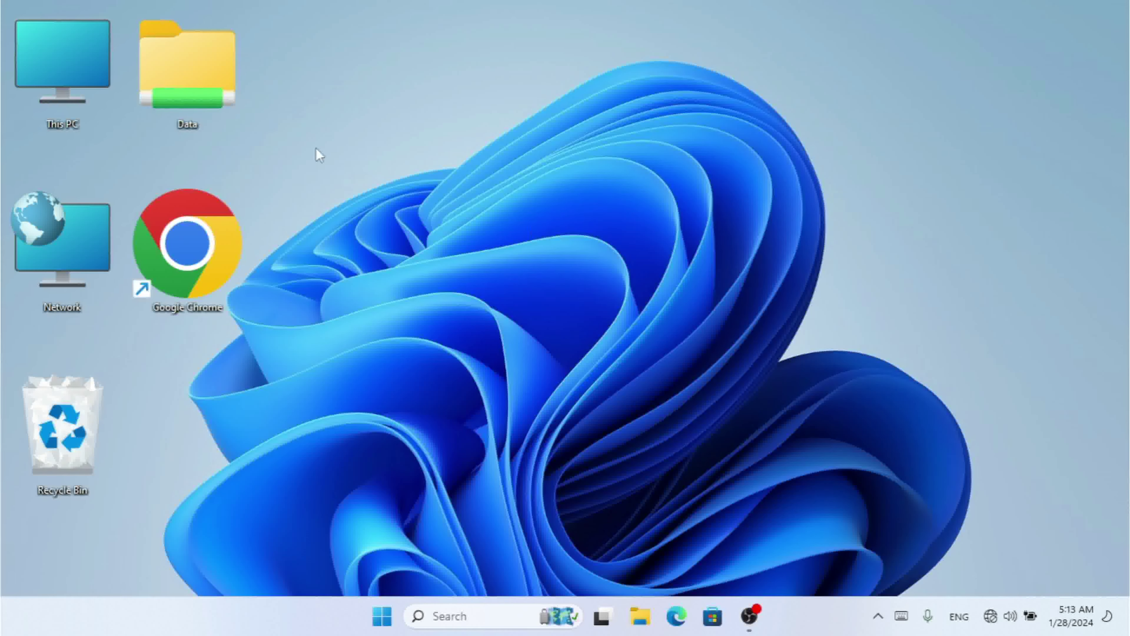
- Reopen File Explorer on This PC, where DATA (G:) shows 7.49 GB
{"action": "double_click", "coordinate": [89, 61]}
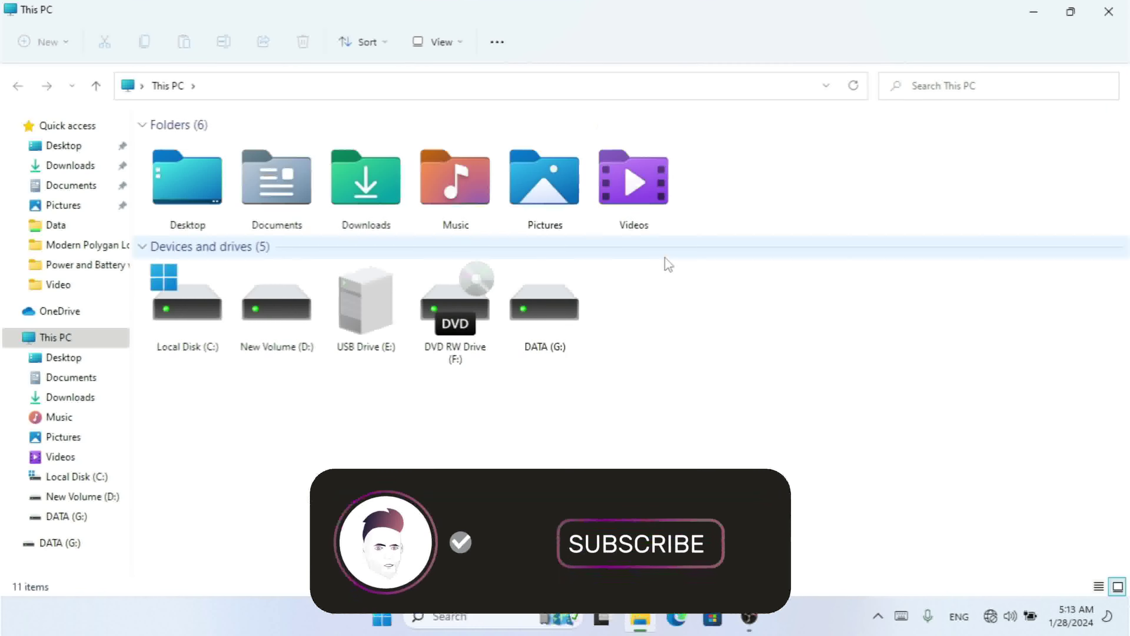
{"action": "left_click", "coordinate": [1109, 11]}
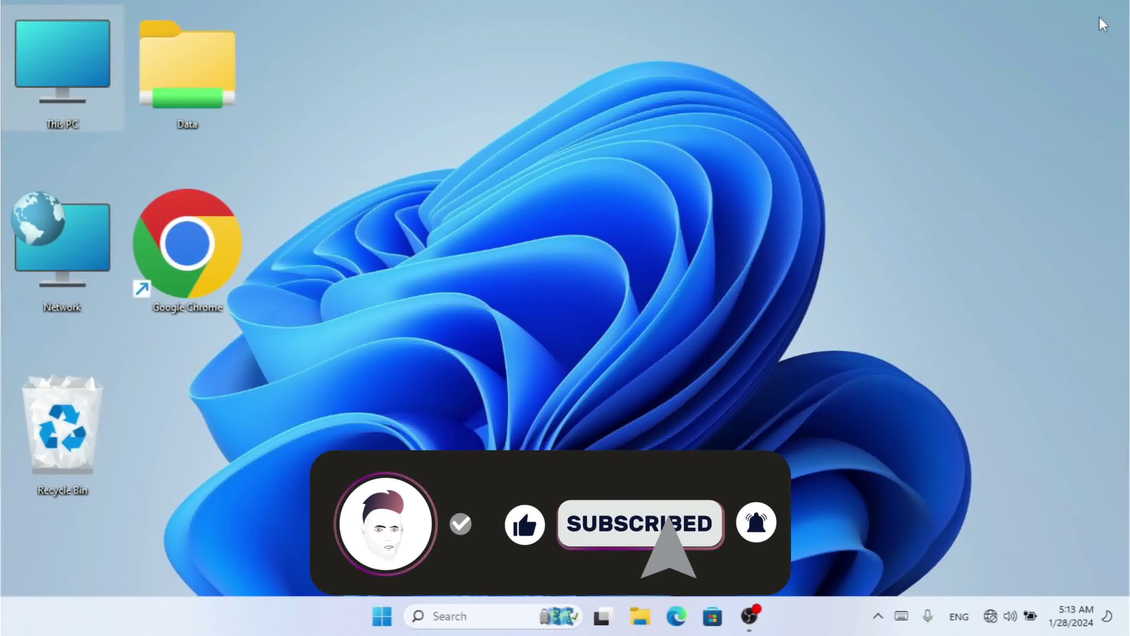
{"action": "key", "text": "super+e"}
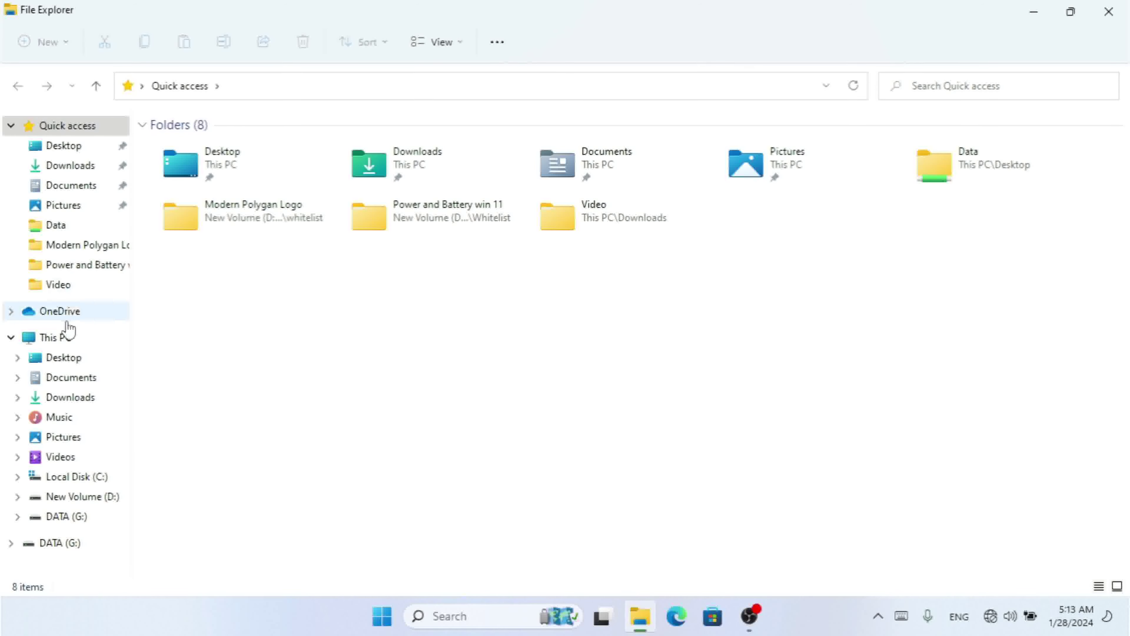
{"action": "left_click", "coordinate": [67, 344]}
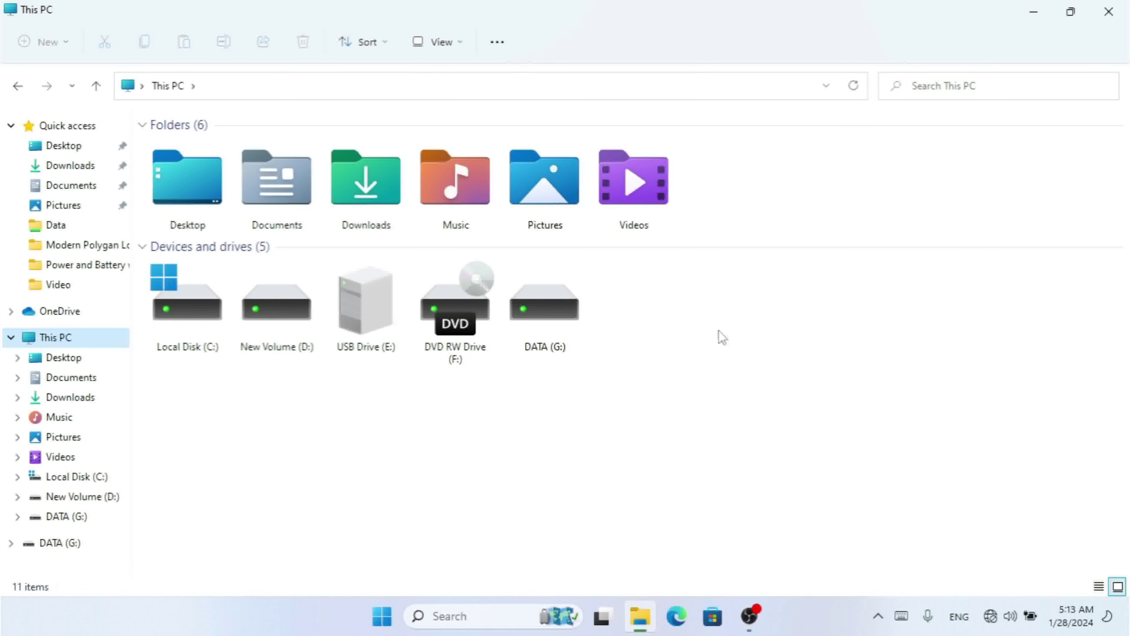
- Open the Format dialog for DATA (G:) and move it to the right side
{"action": "right_click", "coordinate": [557, 310]}
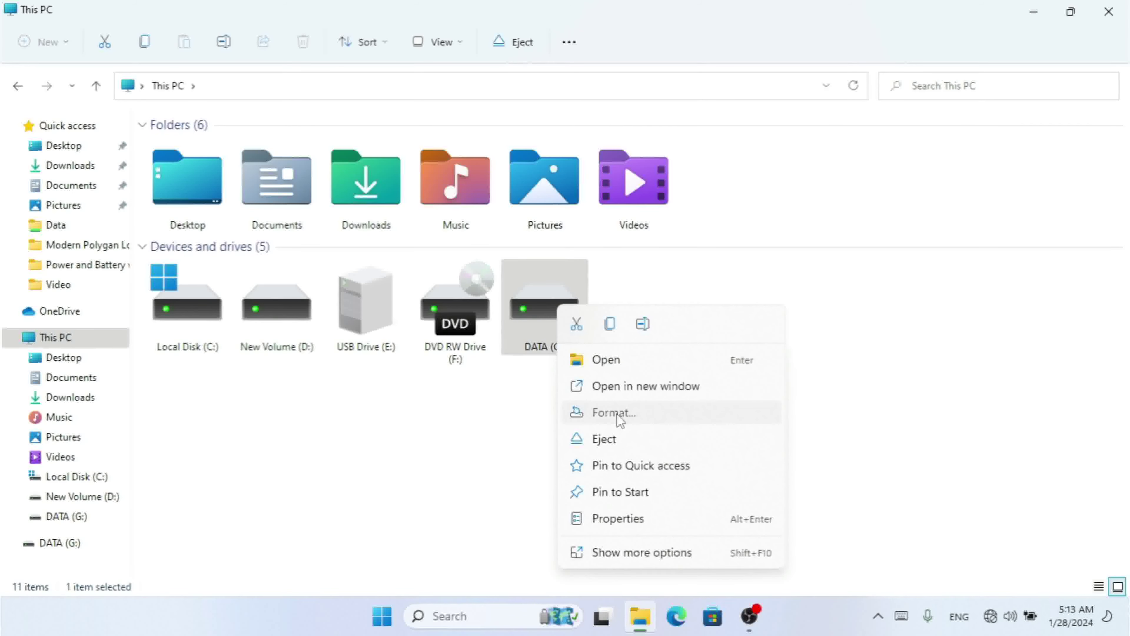
{"action": "left_click", "coordinate": [626, 416]}
{"action": "left_click_drag", "start_coordinate": [133, 224], "coordinate": [704, 166]}
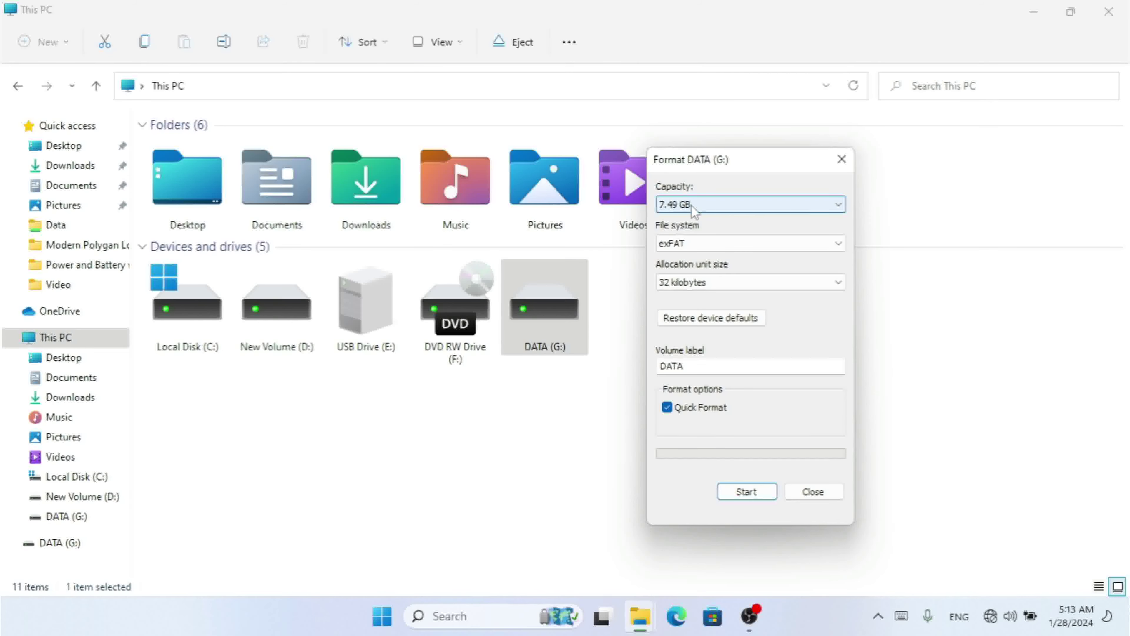
- Keep exFAT as the file system and set allocation unit size to Default allocation size
{"action": "left_click", "coordinate": [702, 245]}
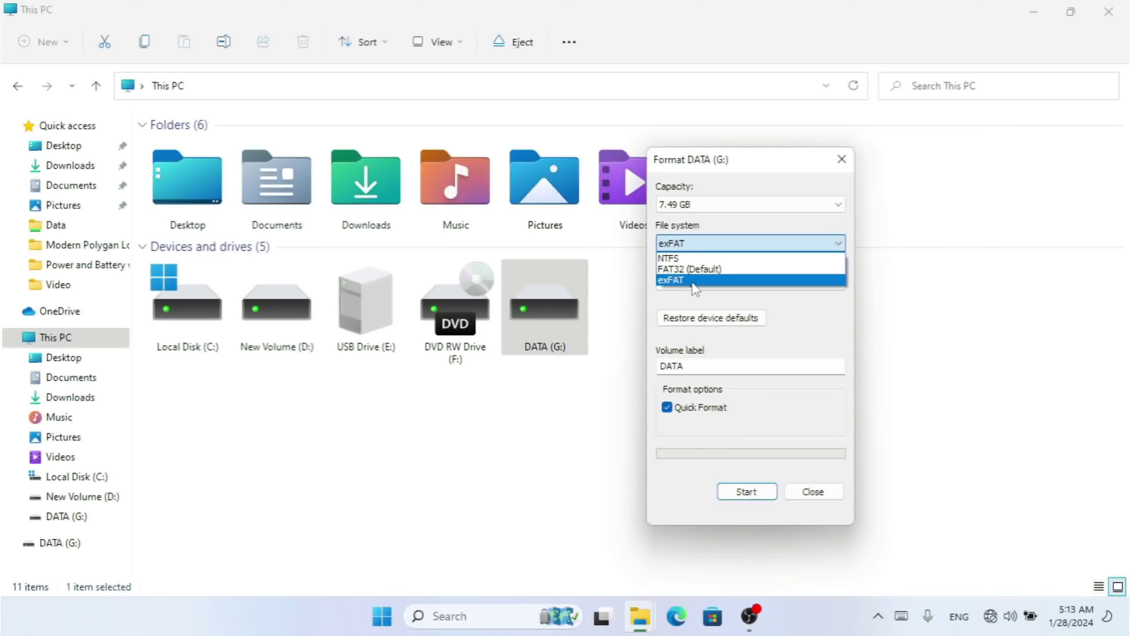
{"action": "left_click", "coordinate": [853, 319]}
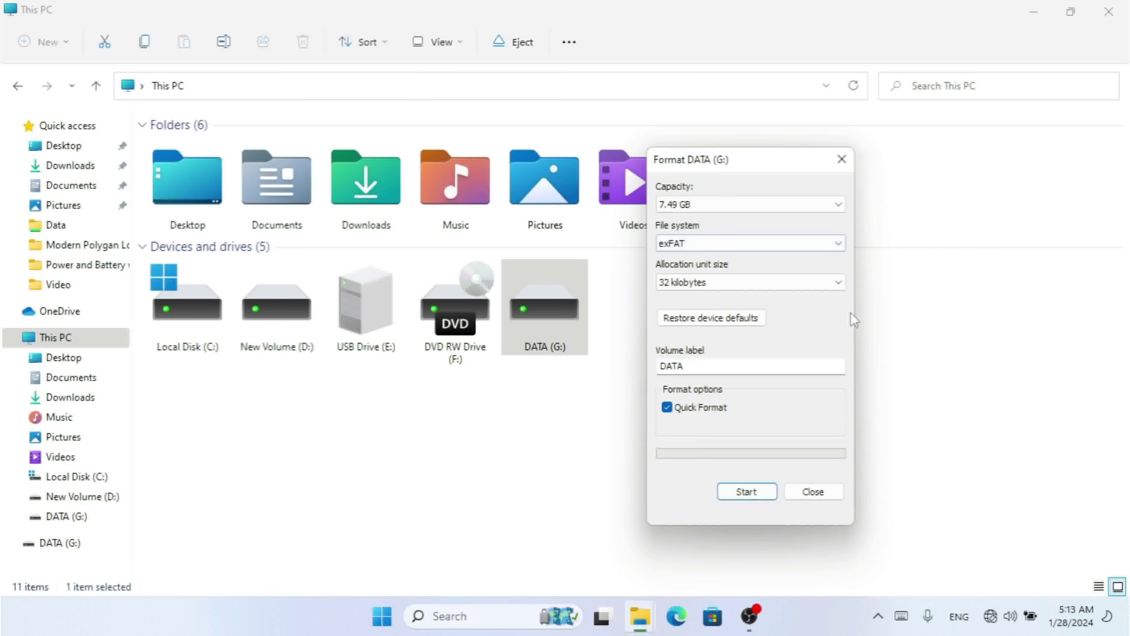
{"action": "left_click", "coordinate": [743, 288]}
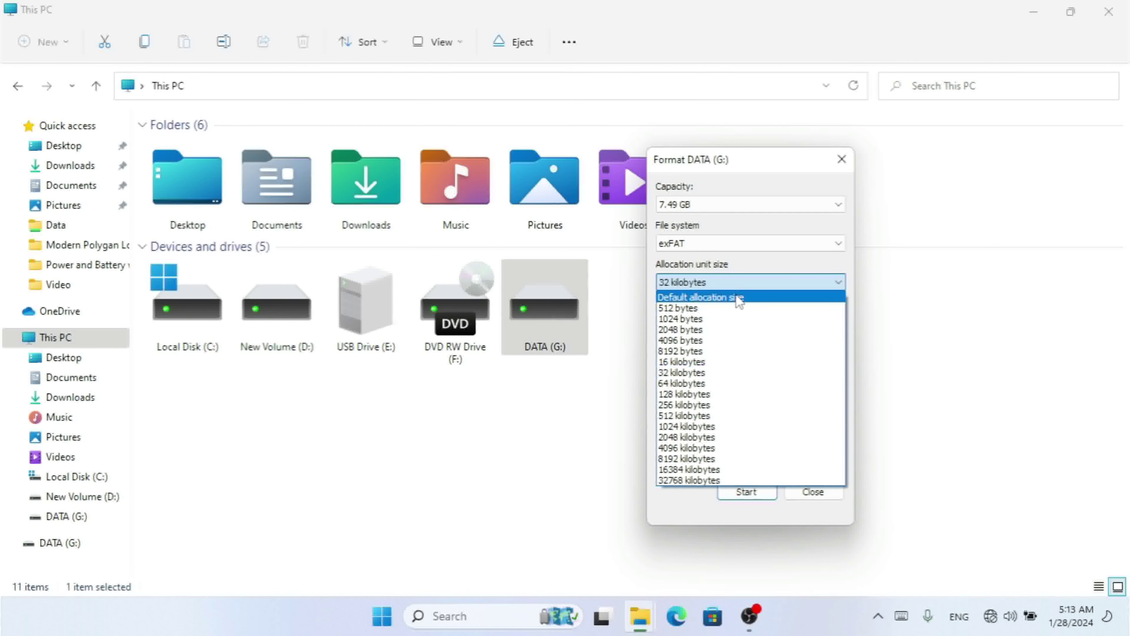
{"action": "left_click", "coordinate": [739, 297]}
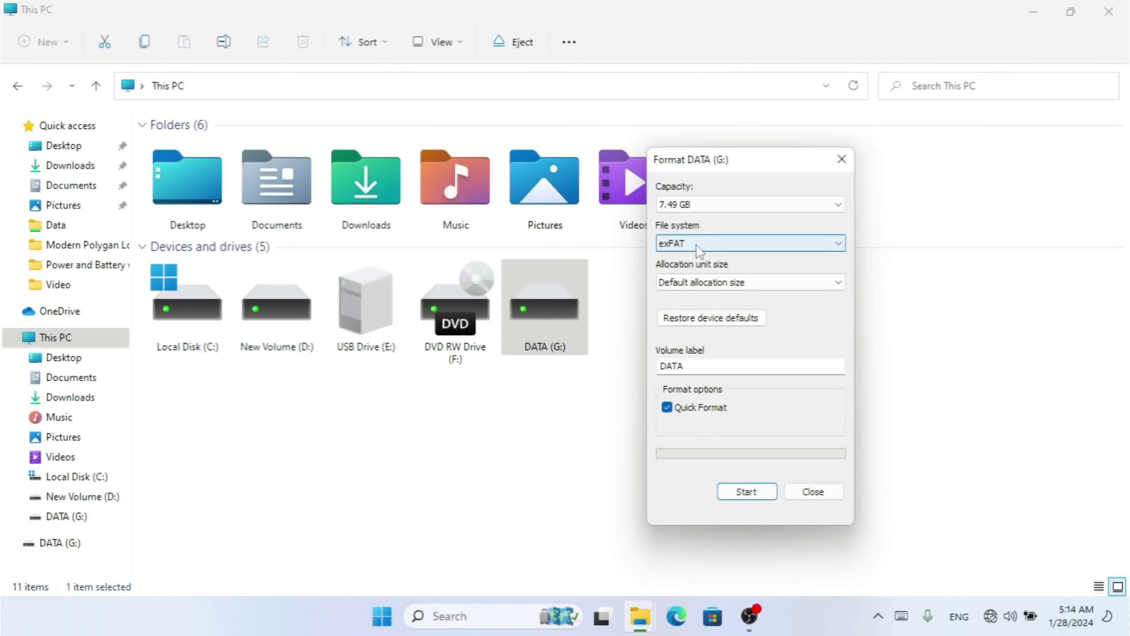
{"action": "left_click", "coordinate": [718, 281]}
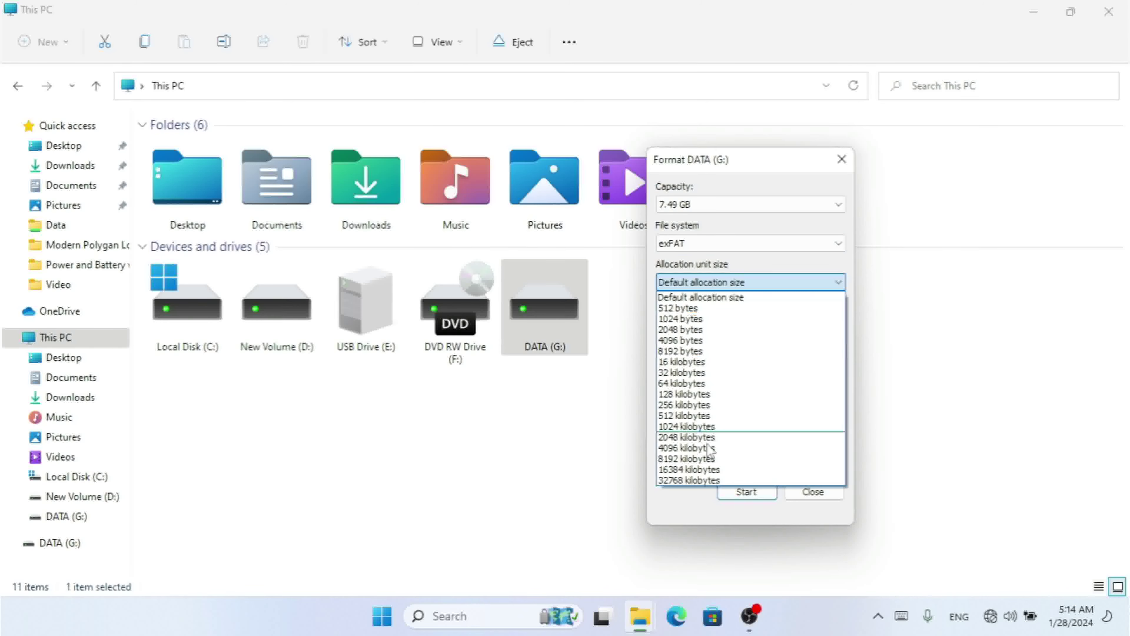
{"action": "left_click", "coordinate": [730, 245]}
{"action": "left_click", "coordinate": [730, 245]}
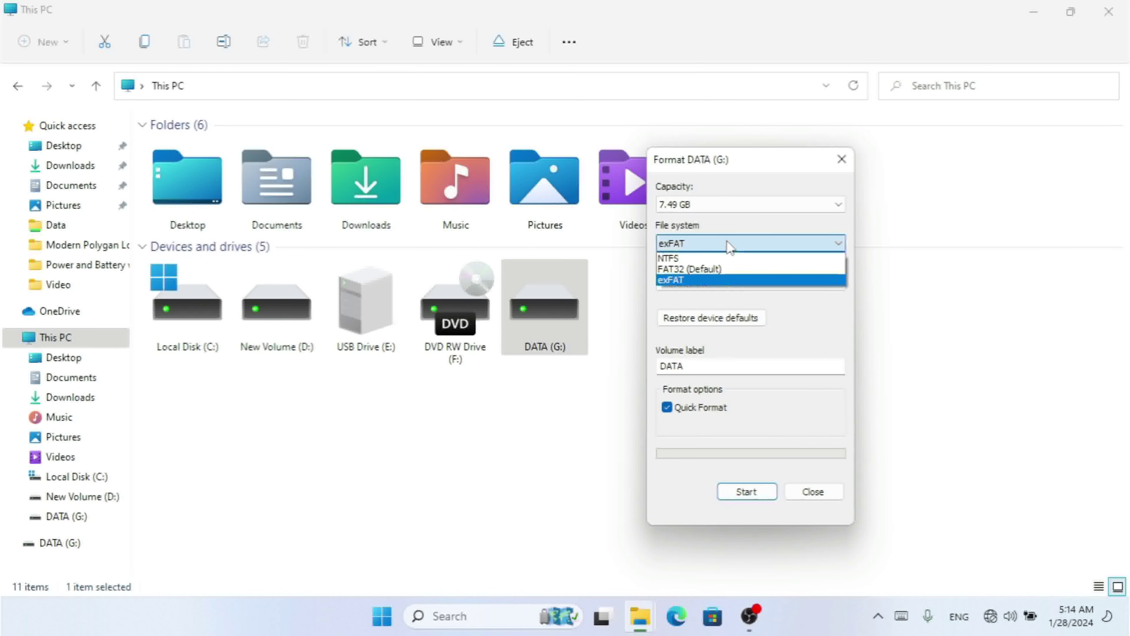
- Compare FAT32 and NTFS allocation sizes (4096 bytes), then try exFAT
{"action": "left_click", "coordinate": [708, 270]}
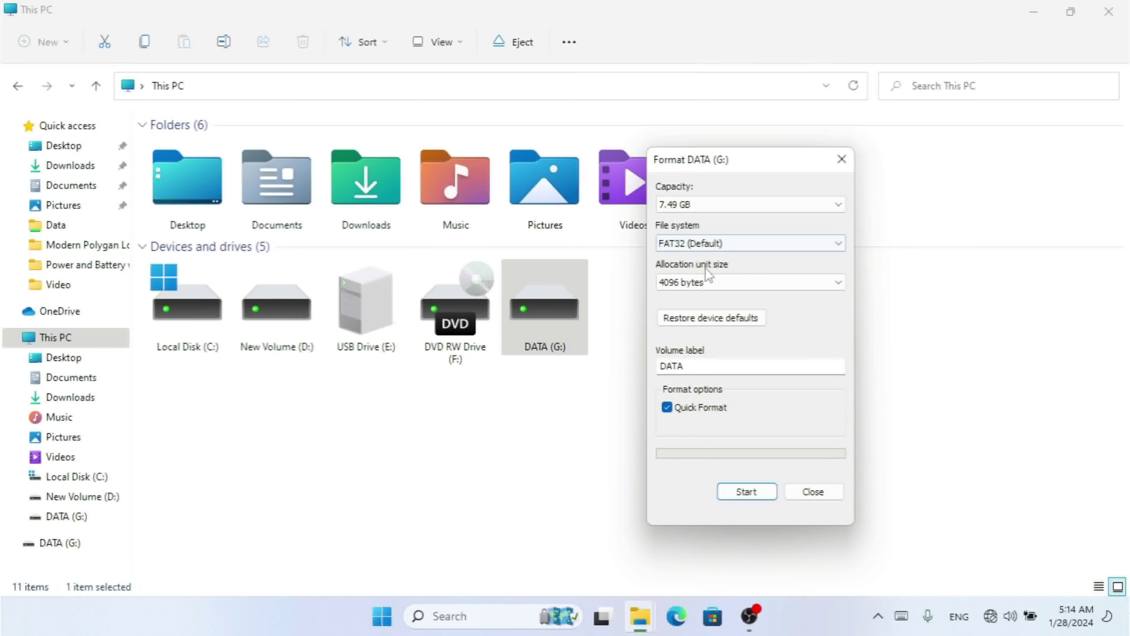
{"action": "left_click", "coordinate": [749, 283]}
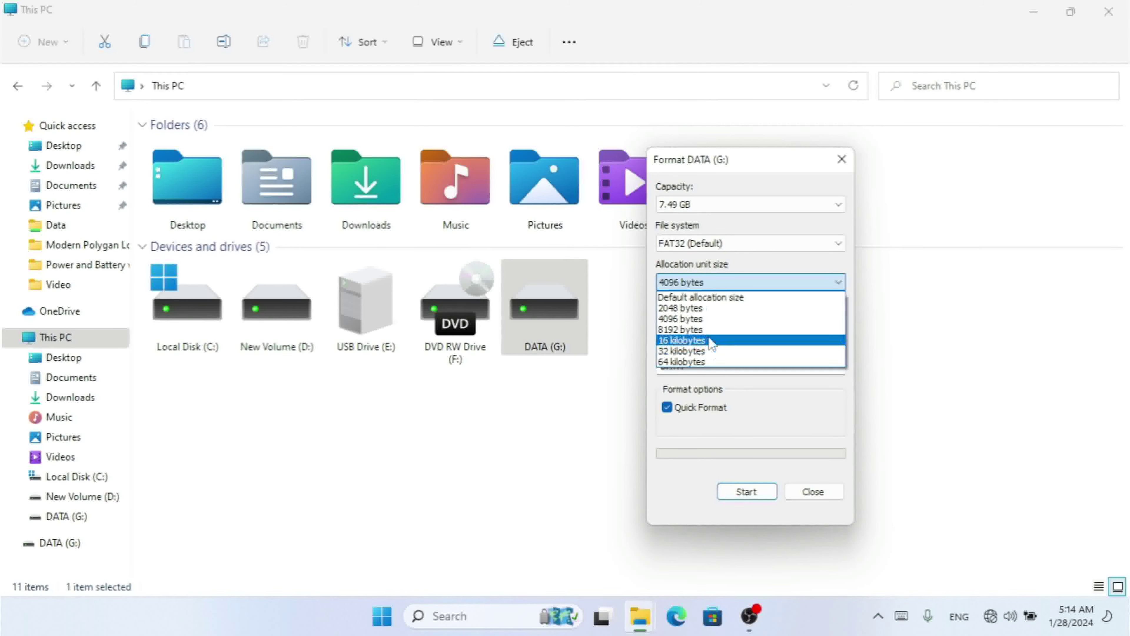
{"action": "left_click", "coordinate": [752, 169]}
{"action": "left_click", "coordinate": [718, 251]}
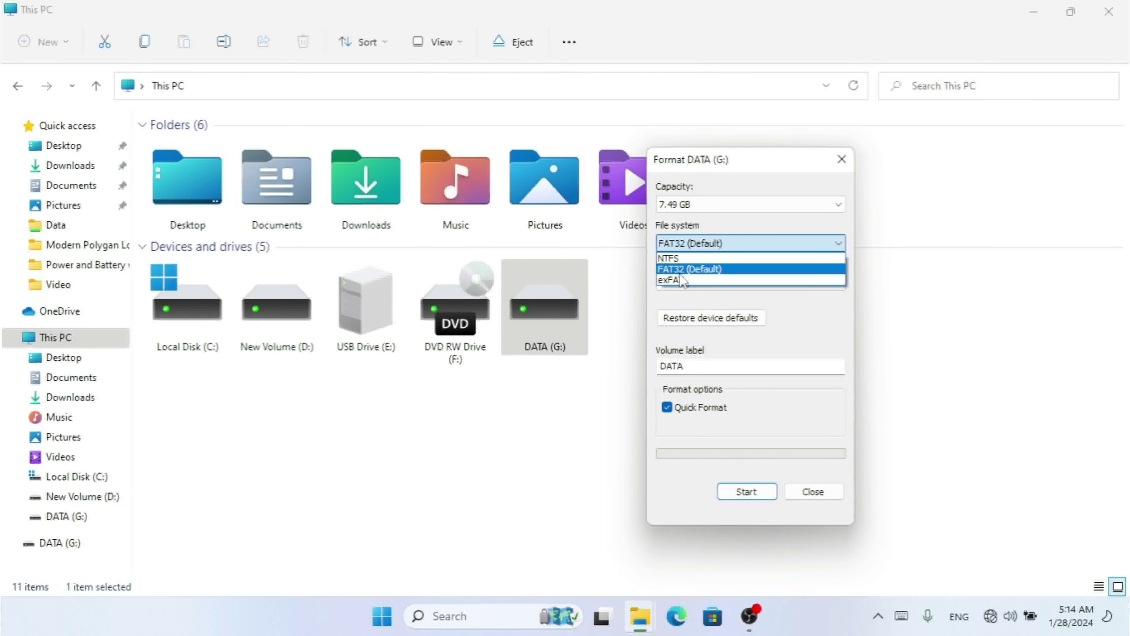
{"action": "left_click", "coordinate": [678, 259]}
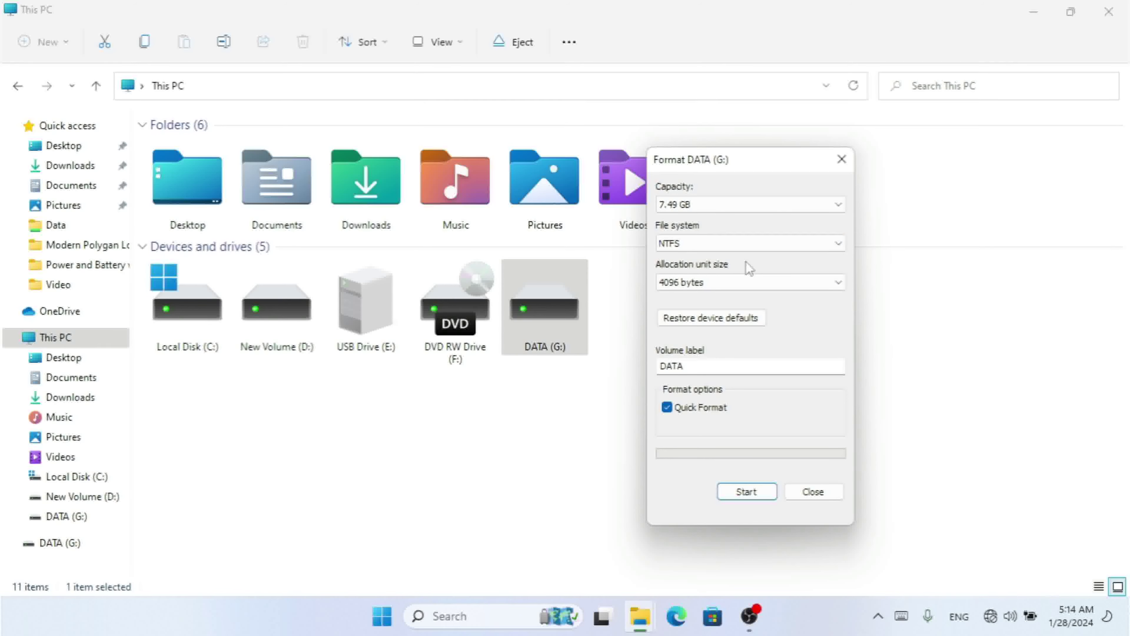
{"action": "left_click", "coordinate": [751, 286]}
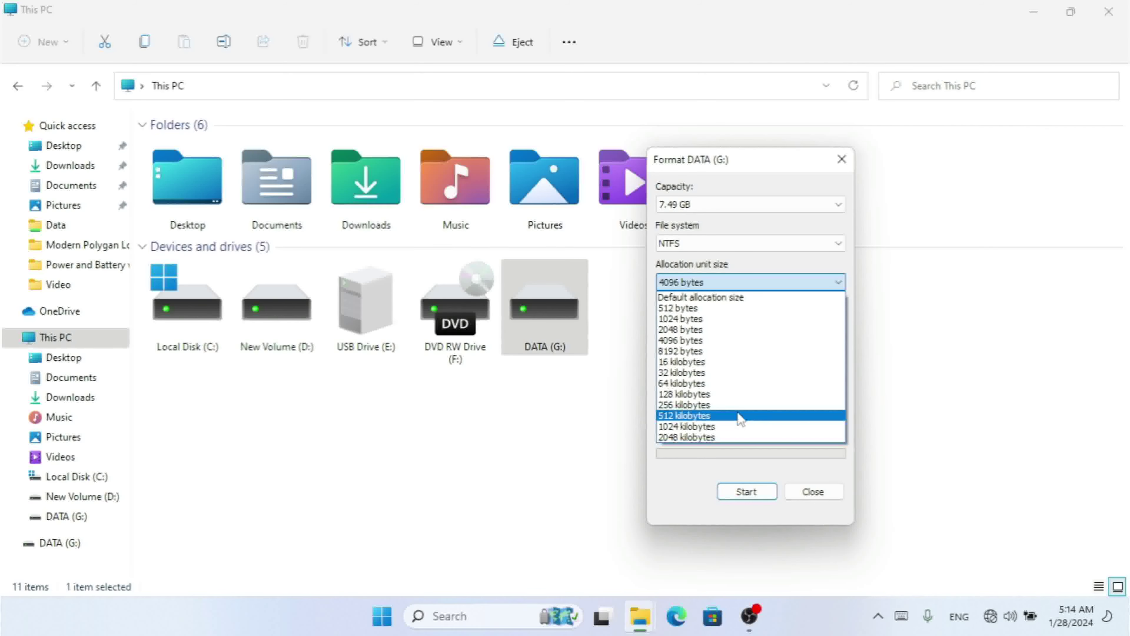
{"action": "left_click", "coordinate": [729, 244]}
{"action": "left_click", "coordinate": [729, 244]}
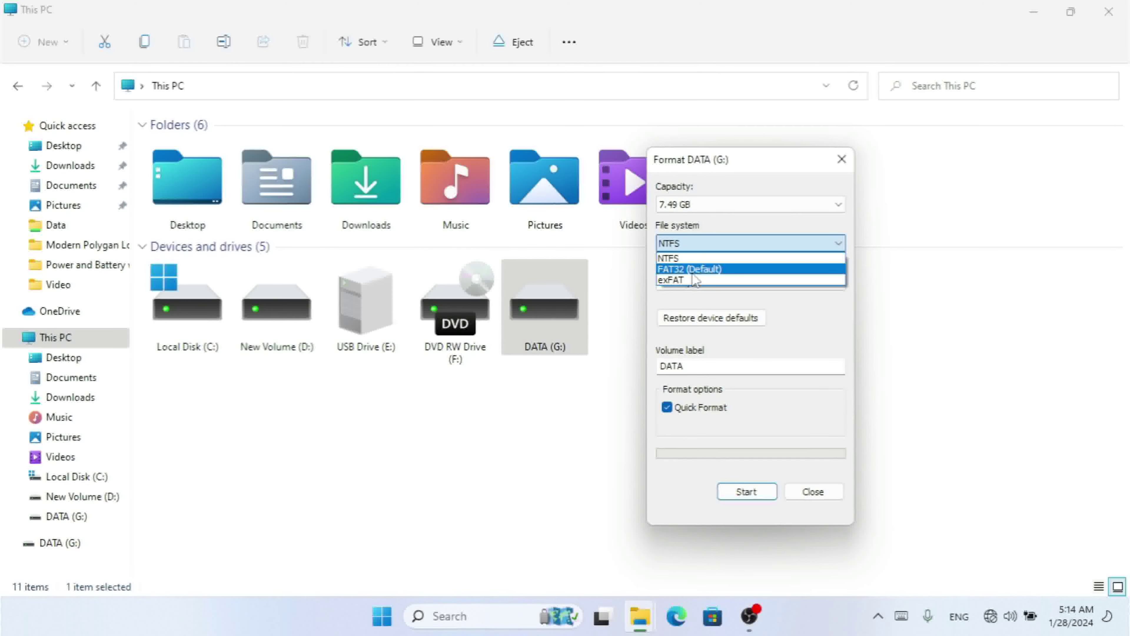
{"action": "left_click", "coordinate": [684, 279]}
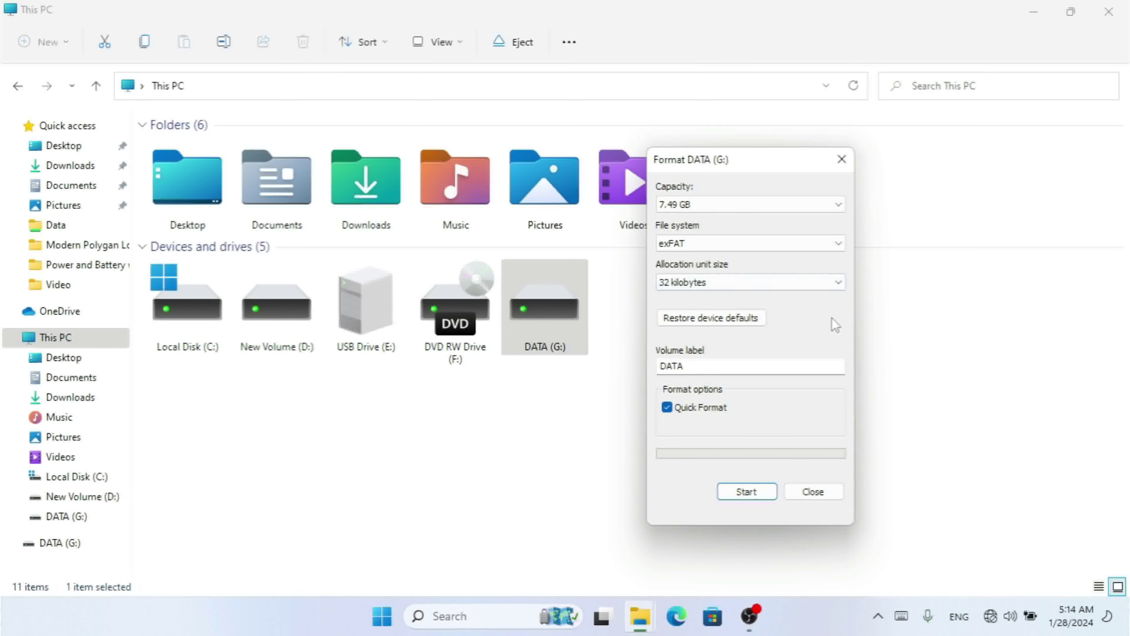
- Settle on FAT32 (Default) with Default allocation size
{"action": "left_click", "coordinate": [761, 249]}
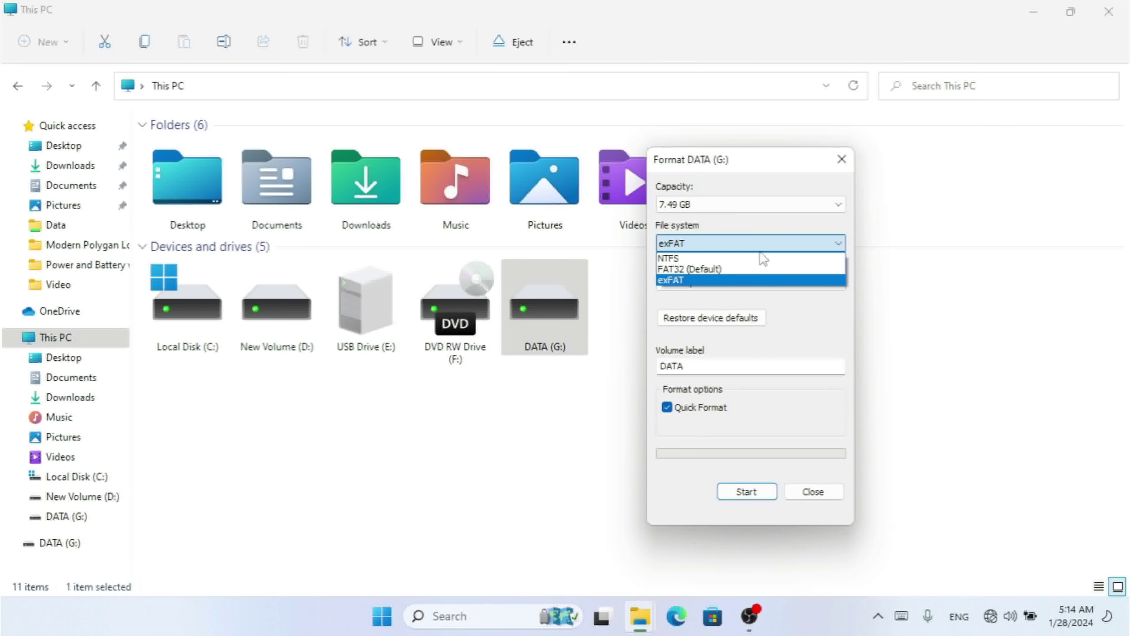
{"action": "left_click", "coordinate": [763, 269]}
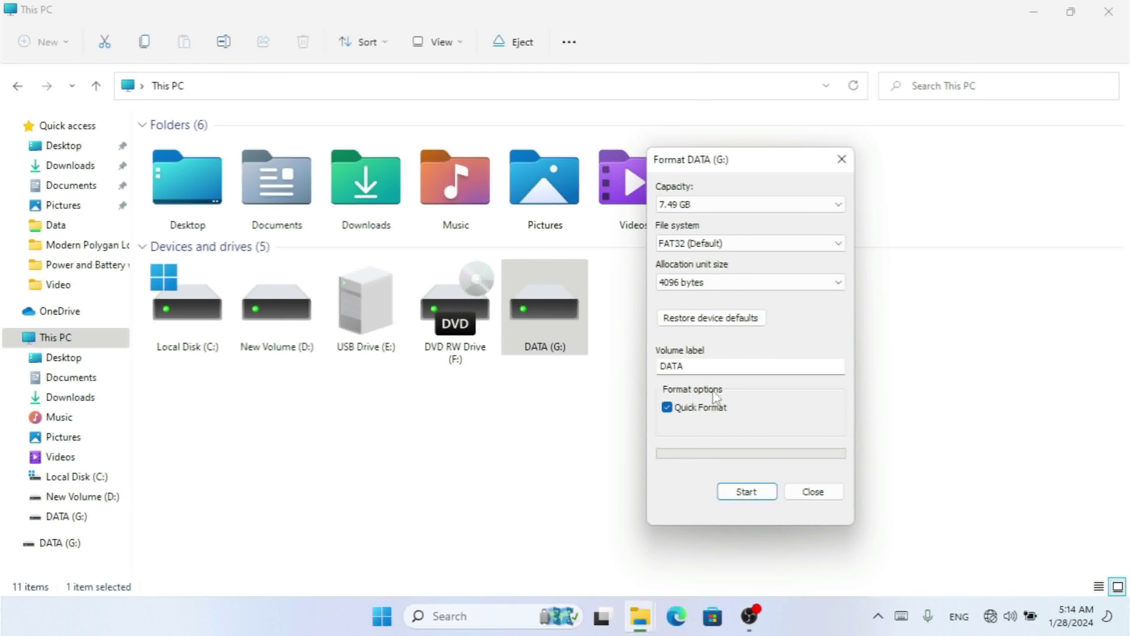
{"action": "left_click", "coordinate": [729, 282]}
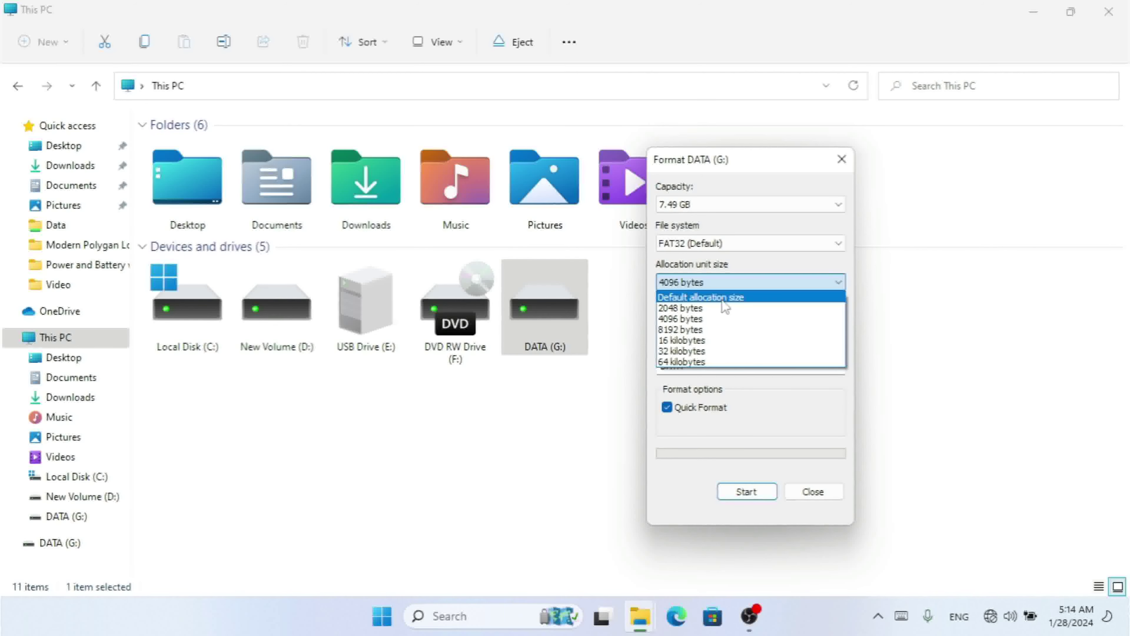
{"action": "left_click", "coordinate": [723, 297]}
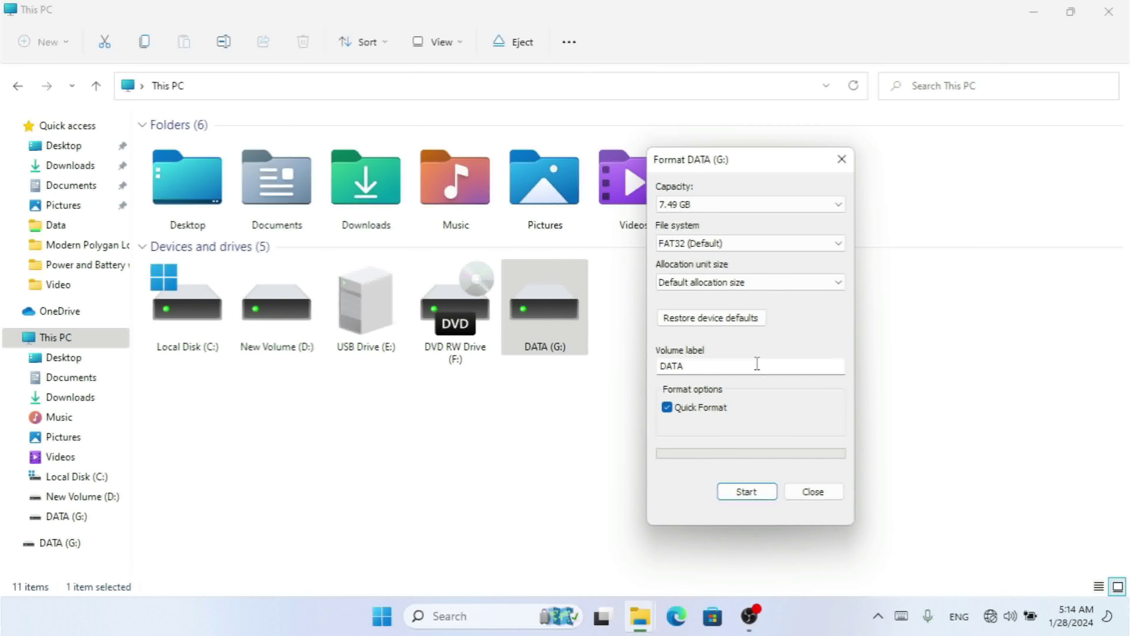
- Replace the volume label DATA with 'disk'
{"action": "left_click_drag", "start_coordinate": [712, 365], "coordinate": [650, 363]}
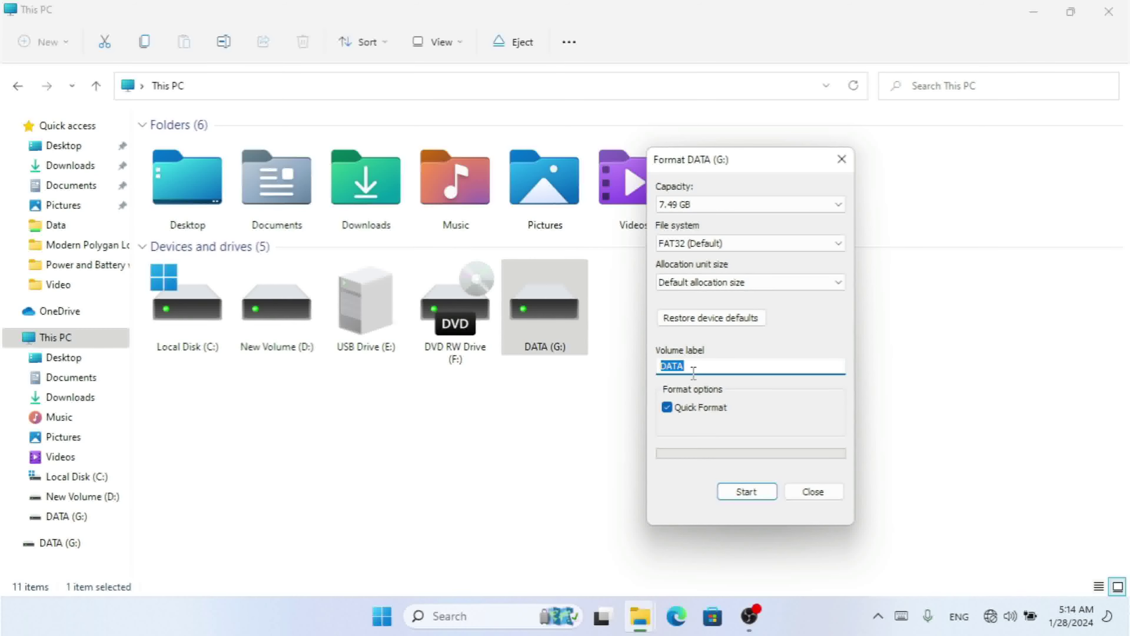
{"action": "type", "text": "disk"}
- Format G: as FAT32, confirm the erase, and close the Format dialog and This PC
{"action": "left_click", "coordinate": [747, 492]}
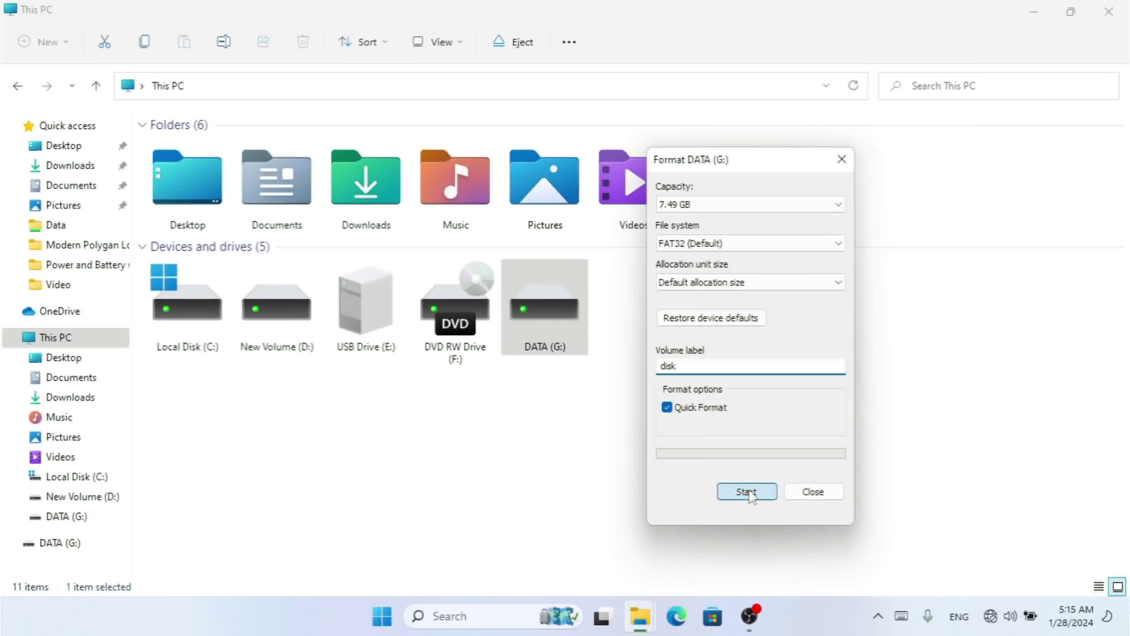
{"action": "left_click", "coordinate": [610, 311]}
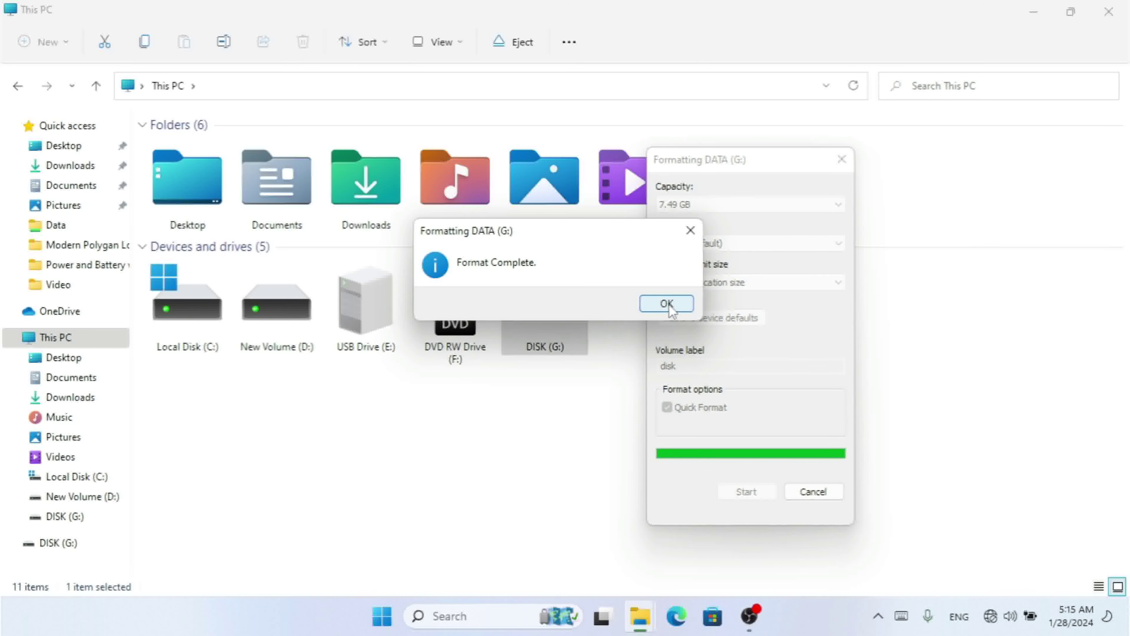
{"action": "left_click", "coordinate": [667, 304]}
{"action": "left_click", "coordinate": [842, 160]}
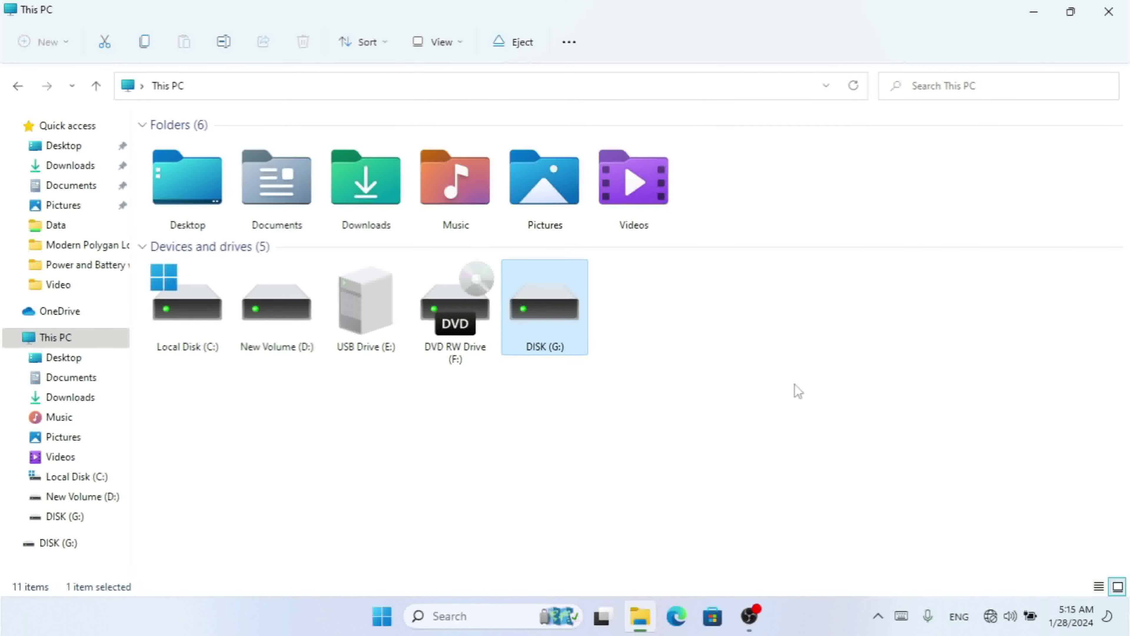
{"action": "left_click", "coordinate": [1109, 11]}
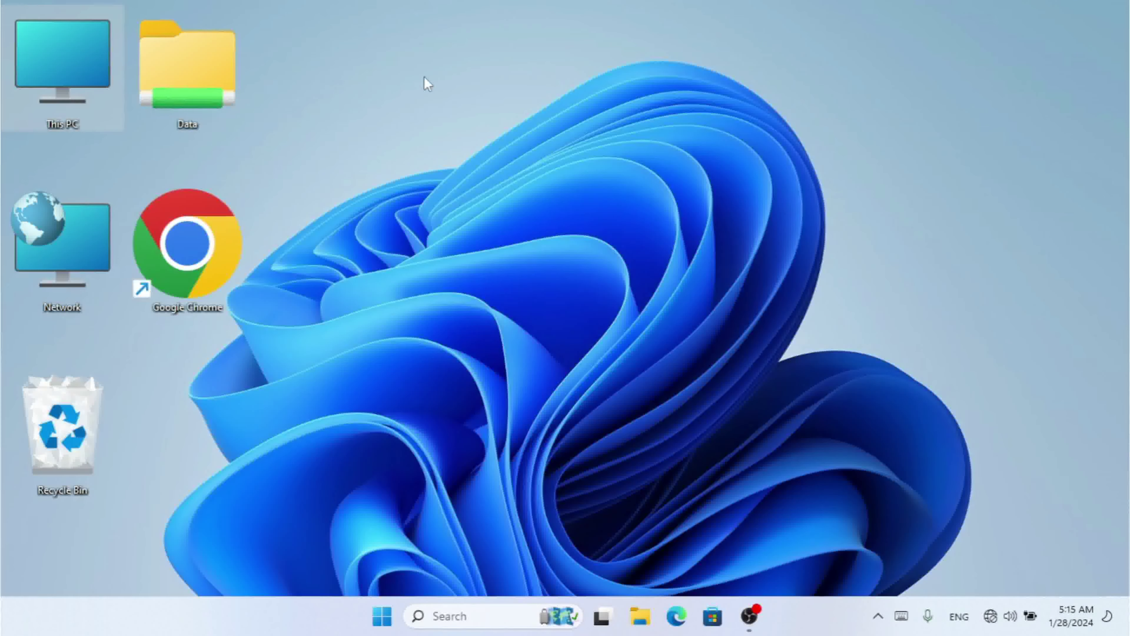
- Launch Disk Management by running diskmgmt.msc from the Run box
{"action": "right_click", "coordinate": [53, 67]}
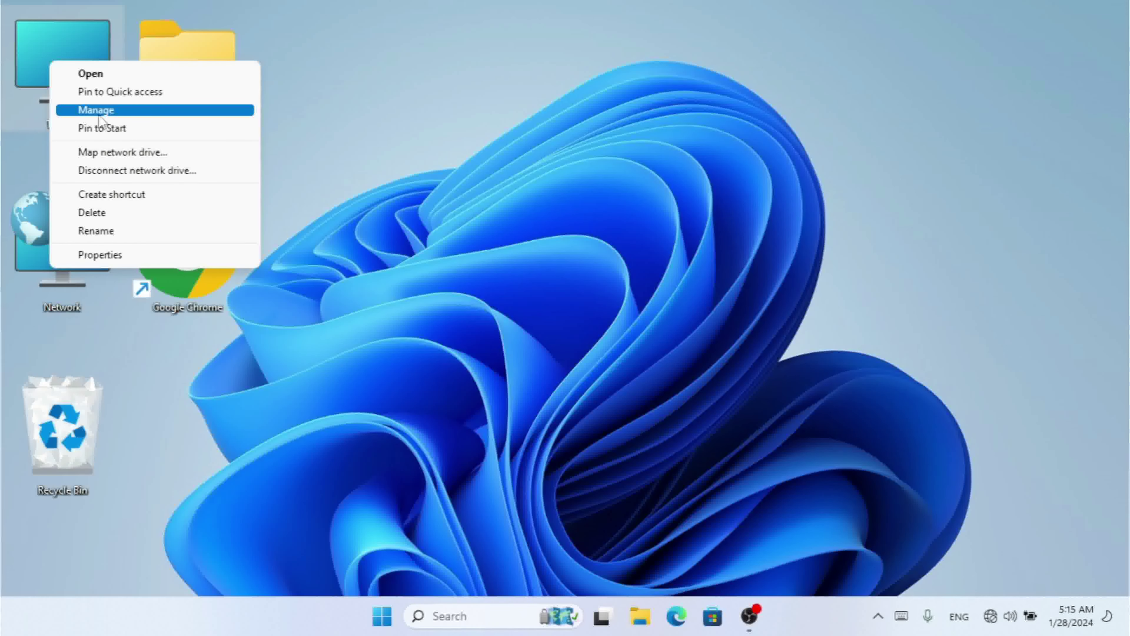
{"action": "left_click", "coordinate": [557, 310]}
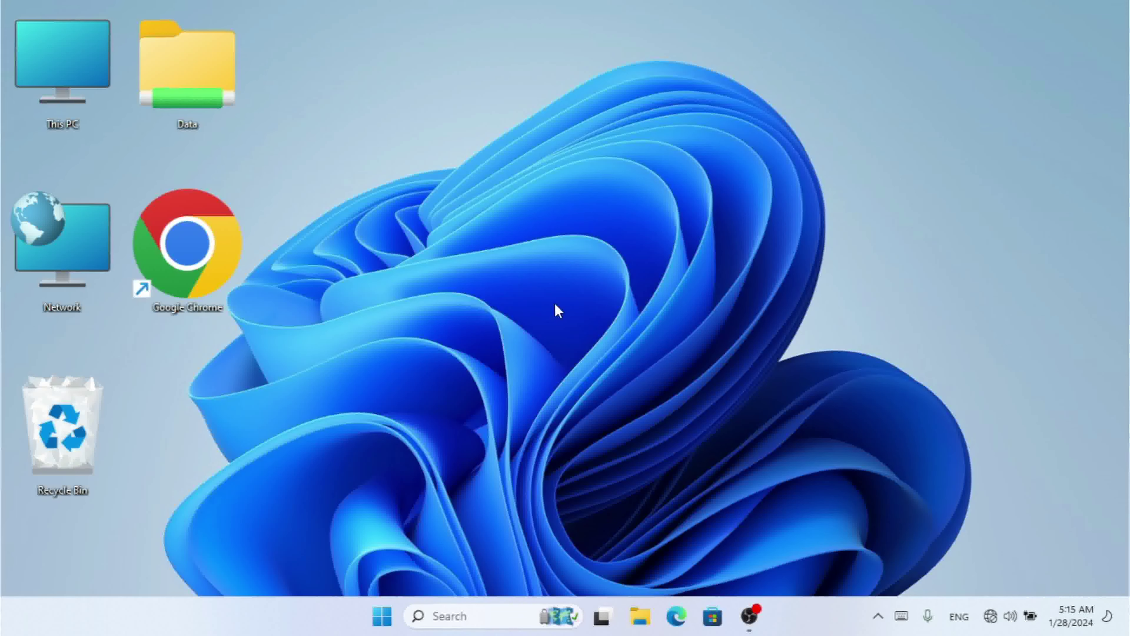
{"action": "key", "text": "super+r"}
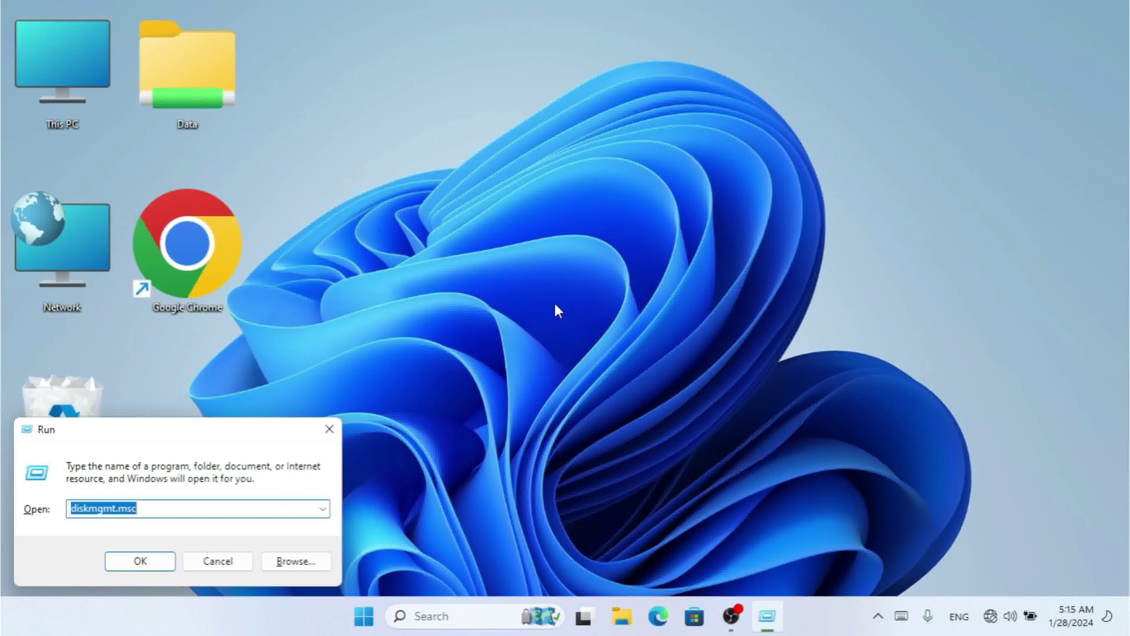
{"action": "type", "text": "dis"}
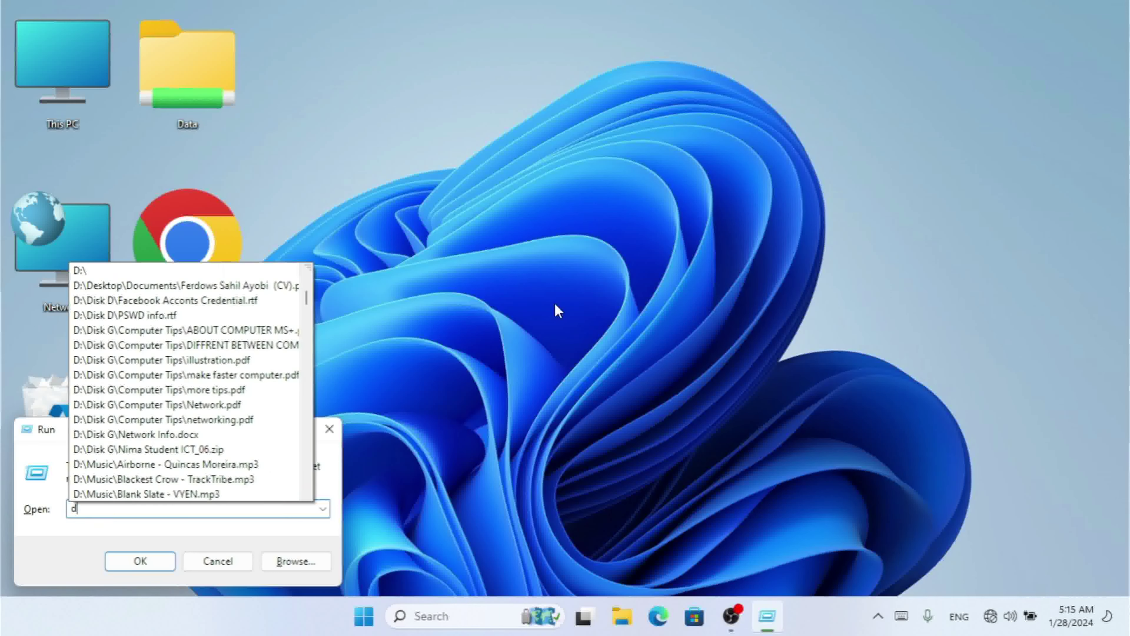
{"action": "key", "text": "Down"}
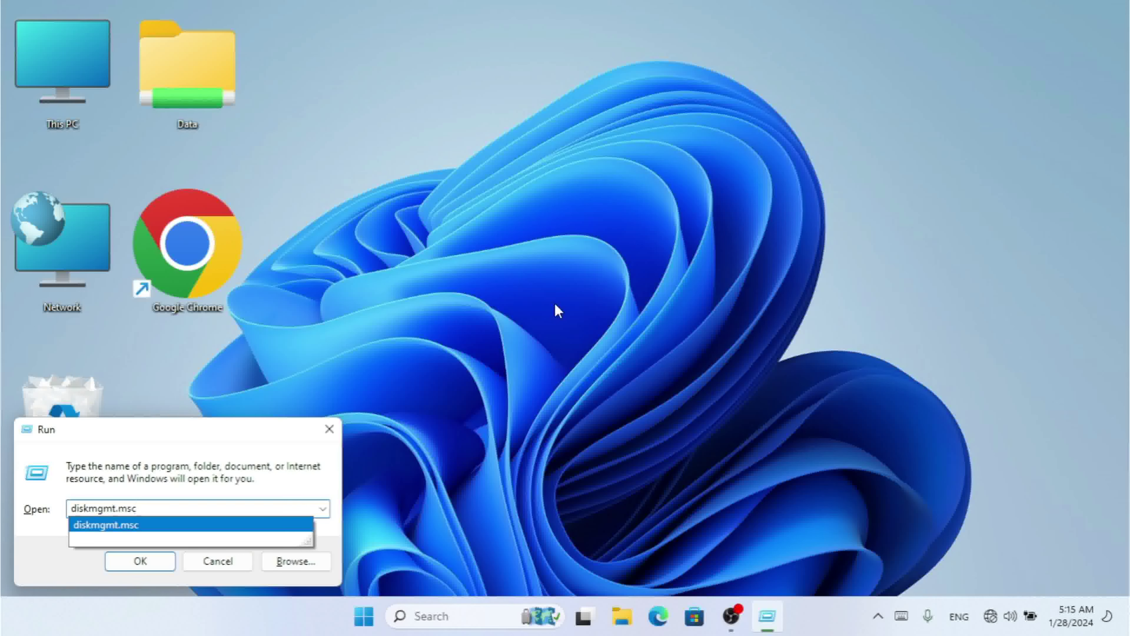
{"action": "key", "text": "Return"}
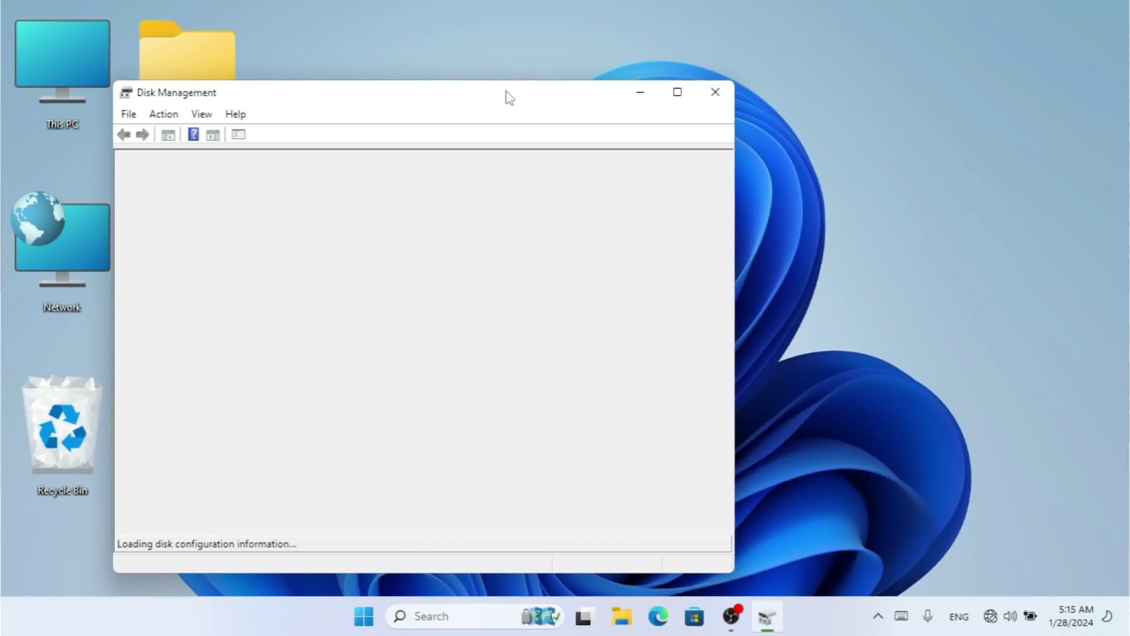
- Maximize Disk Management and select the DISK (G:) partition on Disk 1
{"action": "left_click_drag", "start_coordinate": [489, 100], "coordinate": [641, 83]}
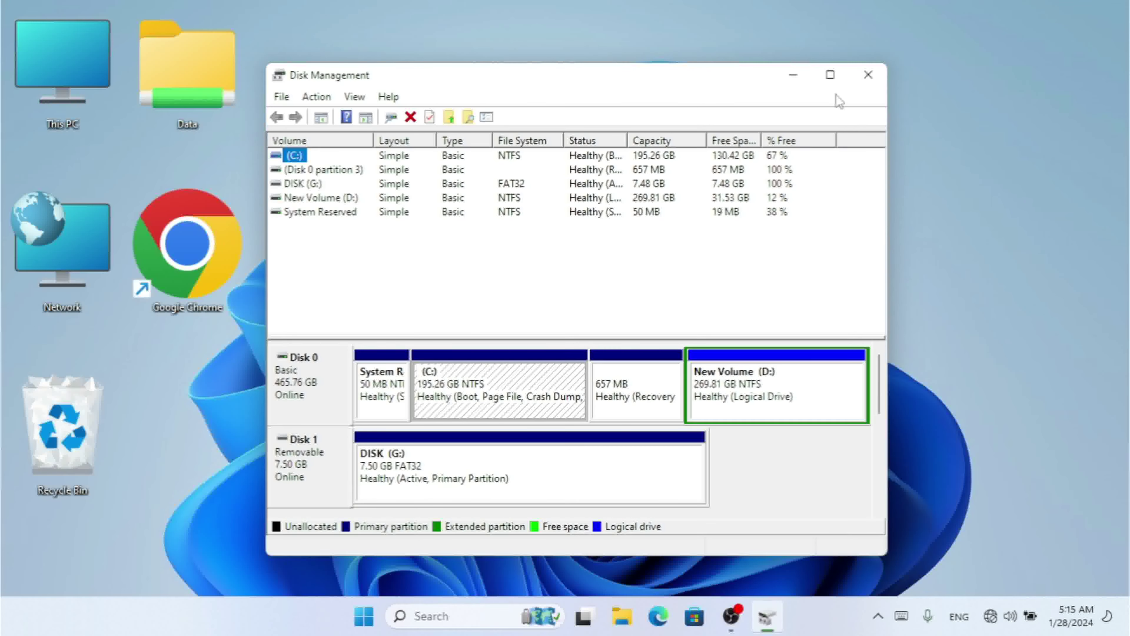
{"action": "left_click", "coordinate": [830, 76]}
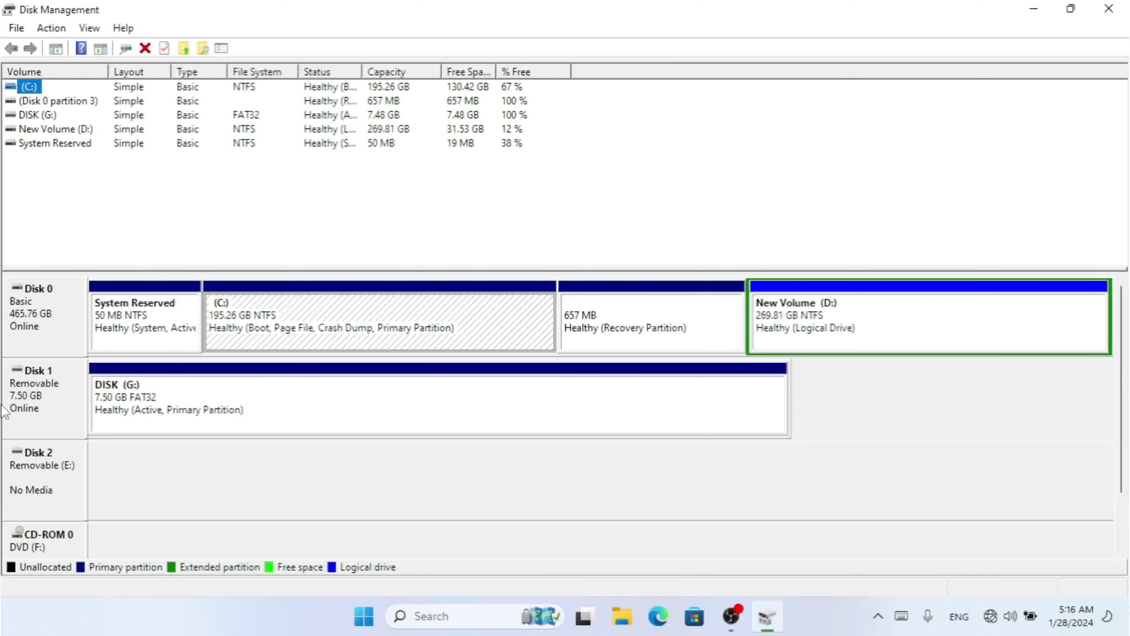
{"action": "left_click", "coordinate": [419, 411]}
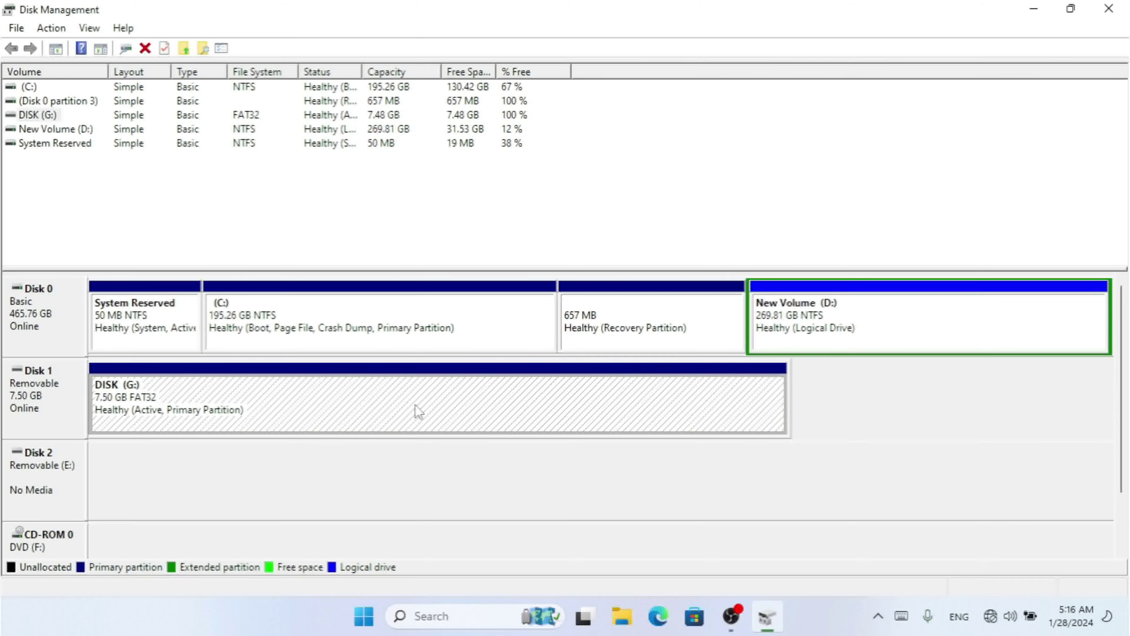
- Open Format for DISK (G:), keeping label DISK, exFAT and Default allocation size
{"action": "right_click", "coordinate": [415, 405]}
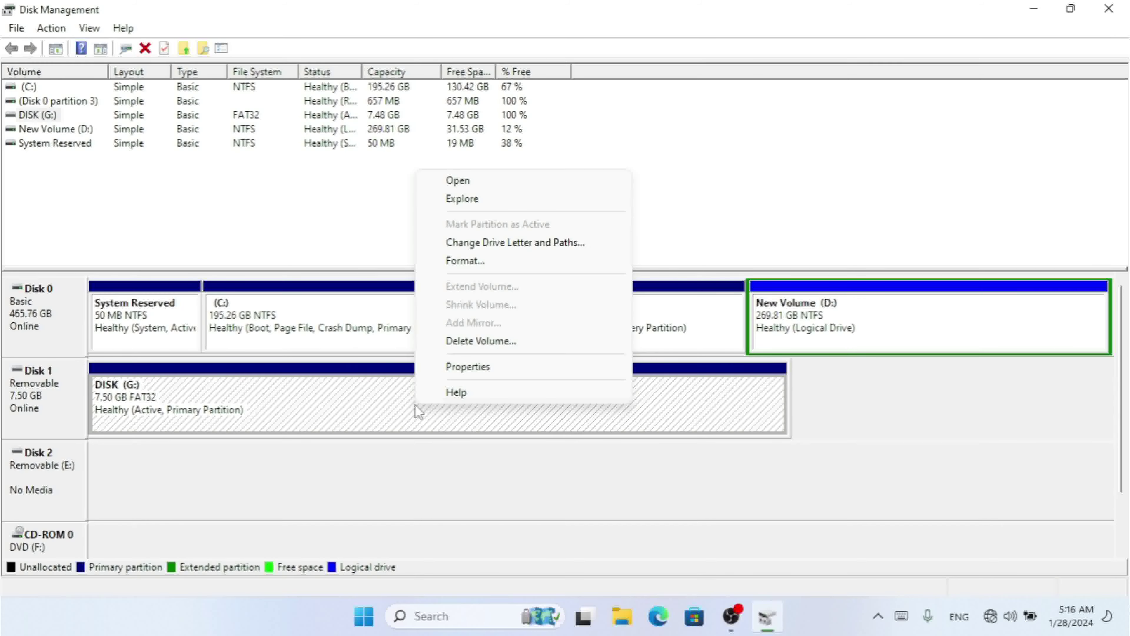
{"action": "left_click", "coordinate": [467, 262]}
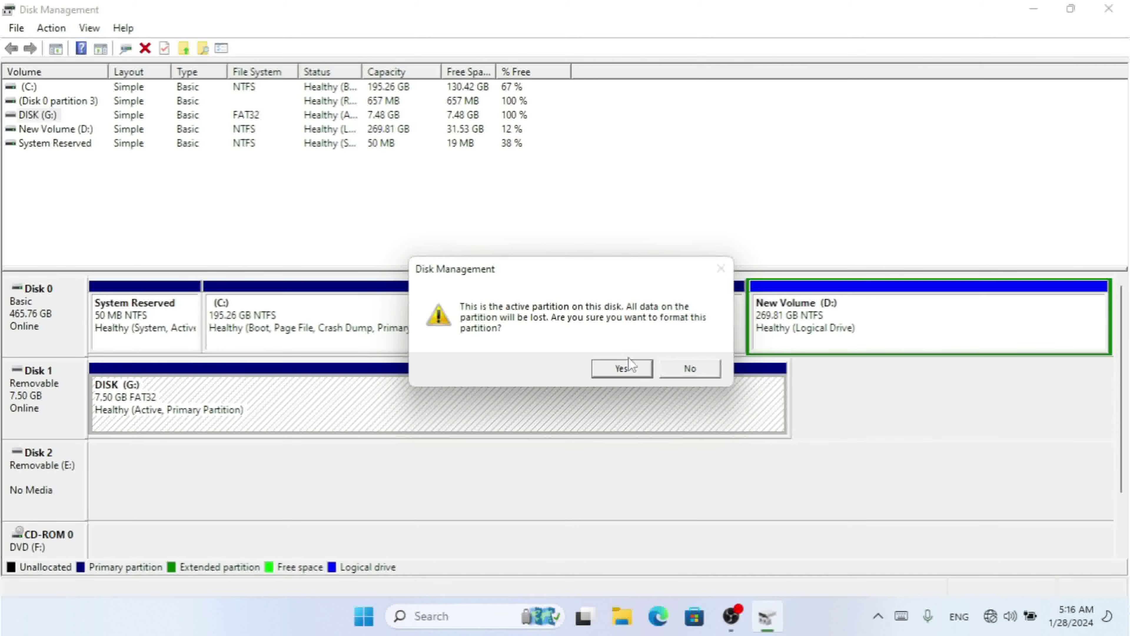
{"action": "left_click", "coordinate": [627, 368]}
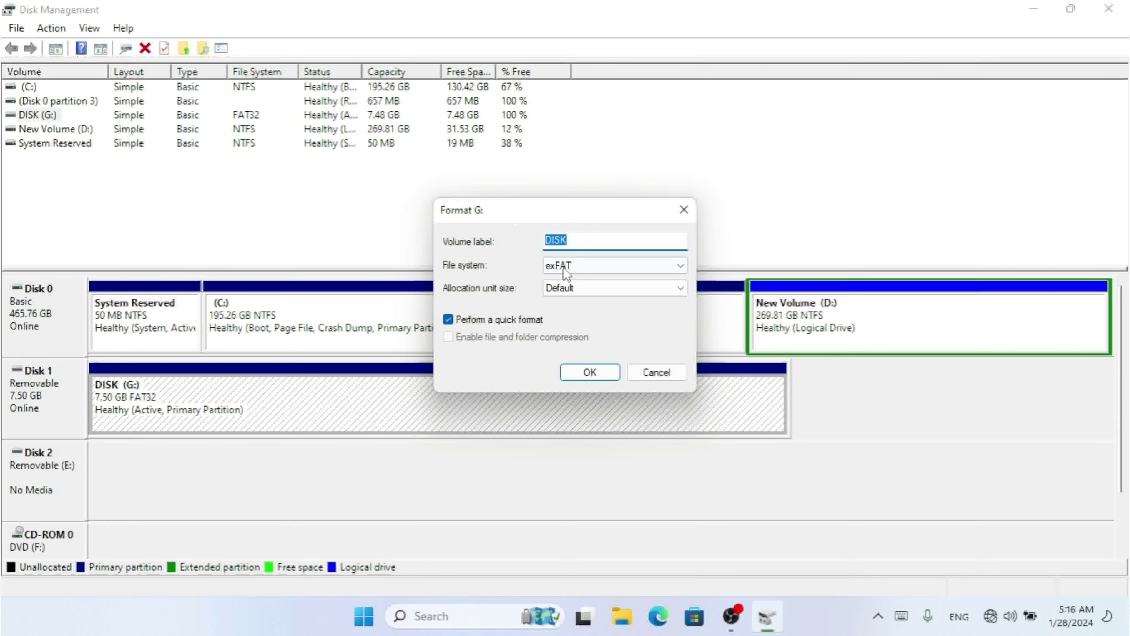
{"action": "left_click", "coordinate": [575, 240]}
{"action": "double_click", "coordinate": [575, 240]}
{"action": "left_click", "coordinate": [601, 267]}
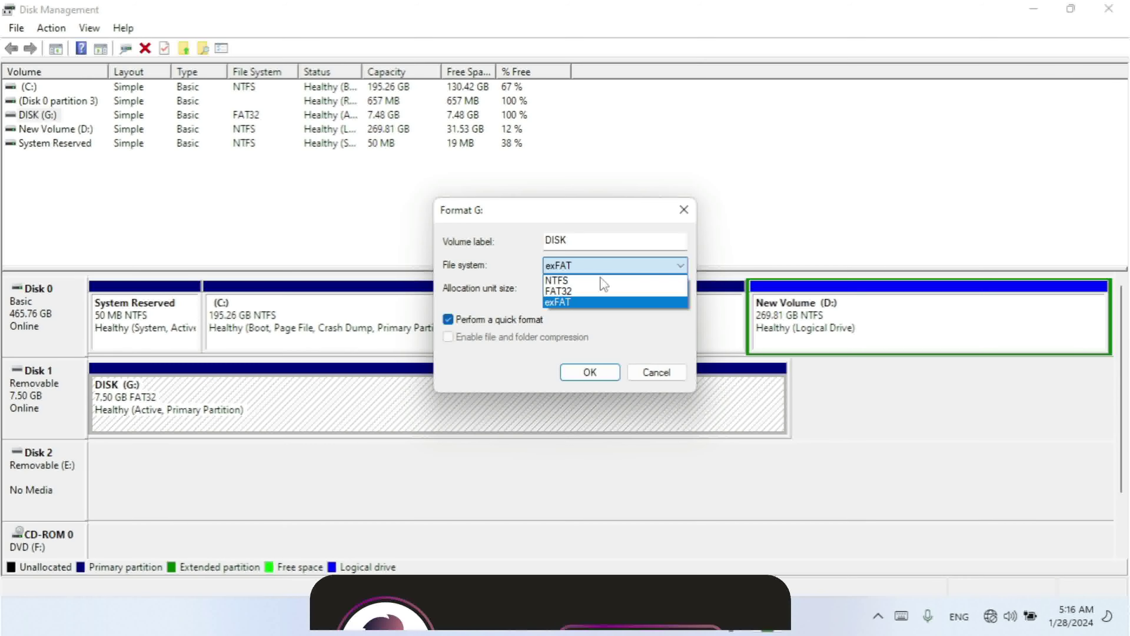
{"action": "left_click", "coordinate": [511, 259]}
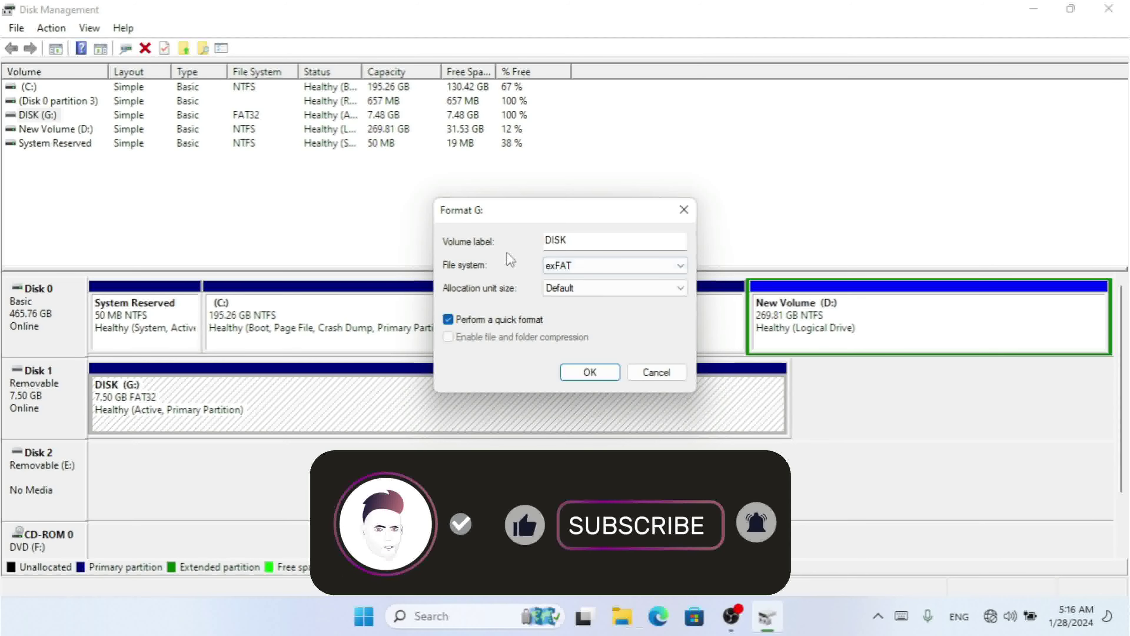
{"action": "left_click", "coordinate": [581, 288]}
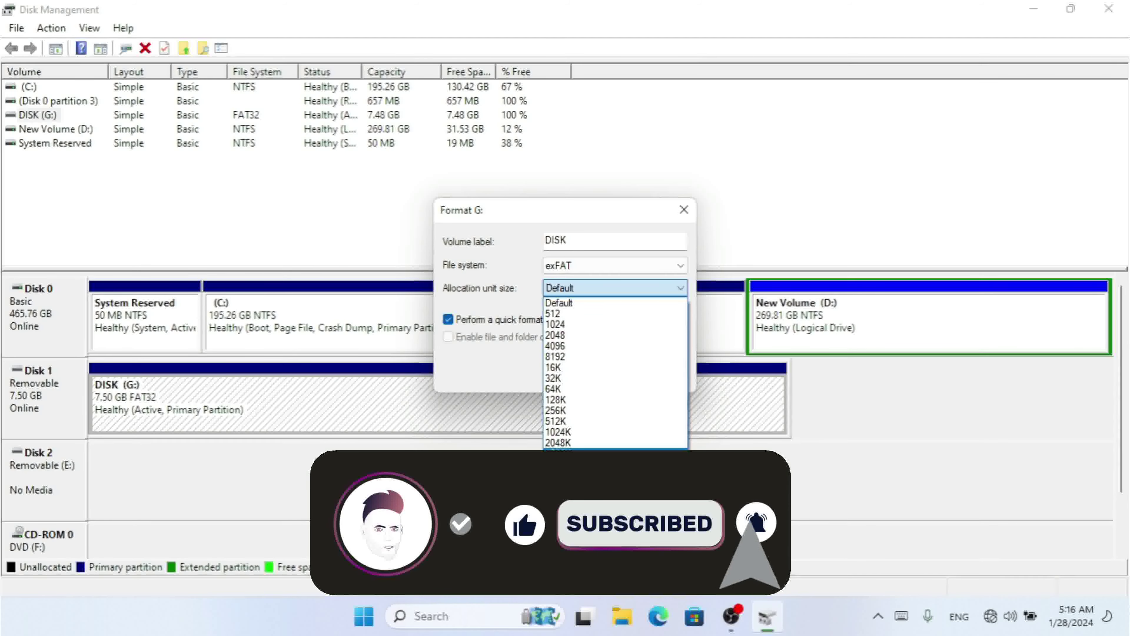
{"action": "left_click", "coordinate": [512, 266]}
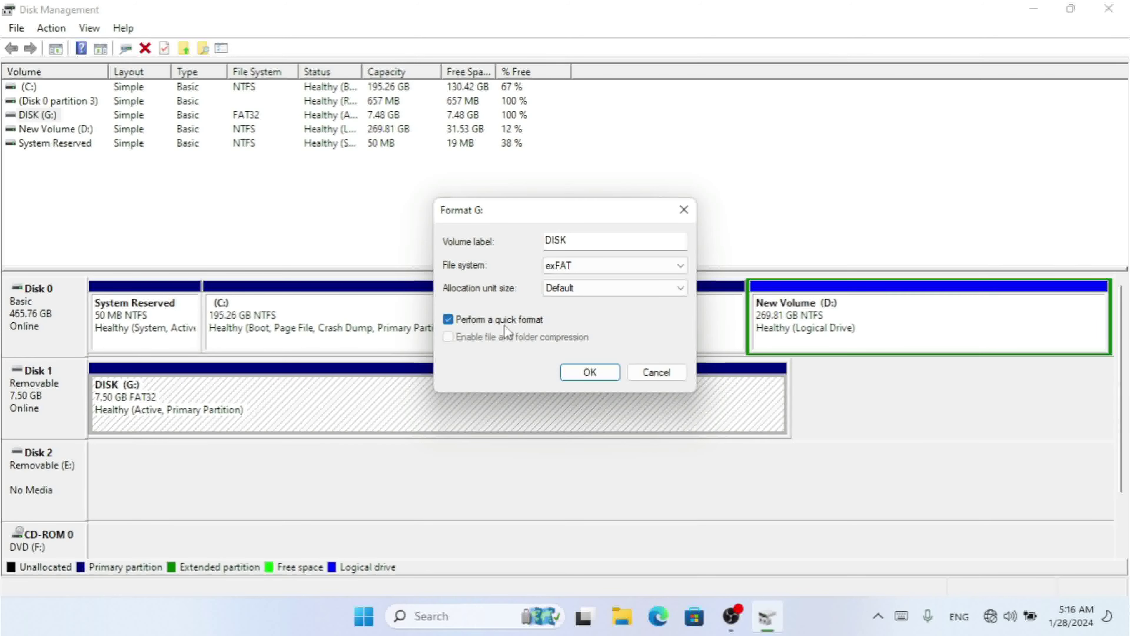
- Run the exFAT quick format on G:, confirm erasure, and close Disk Management
{"action": "left_click", "coordinate": [590, 371]}
{"action": "left_click", "coordinate": [641, 368]}
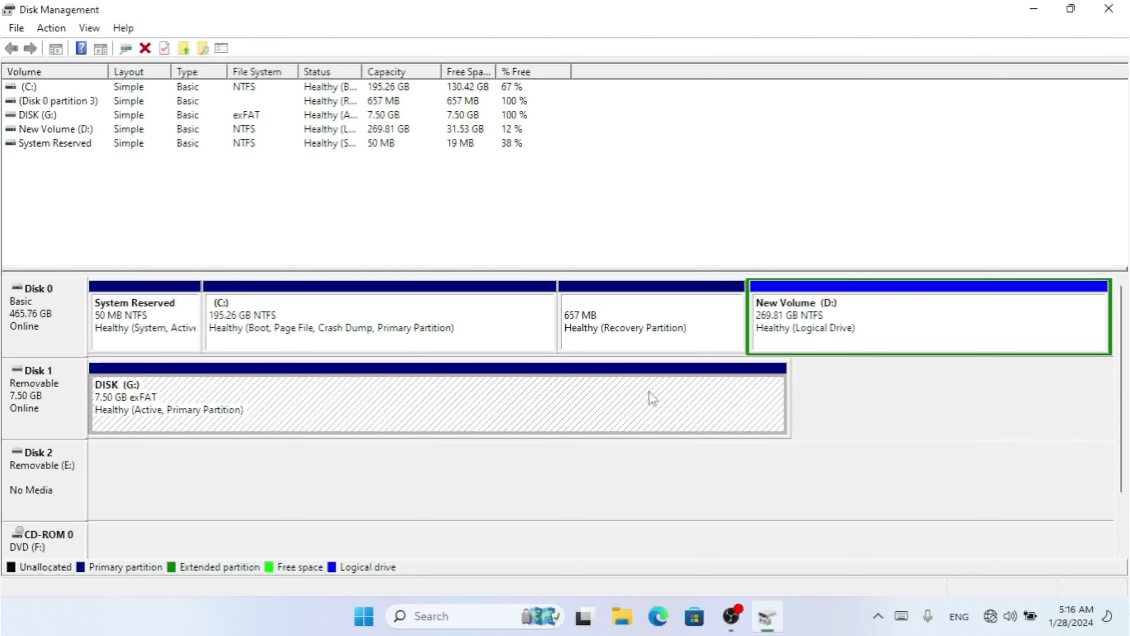
{"action": "left_click", "coordinate": [1108, 8]}
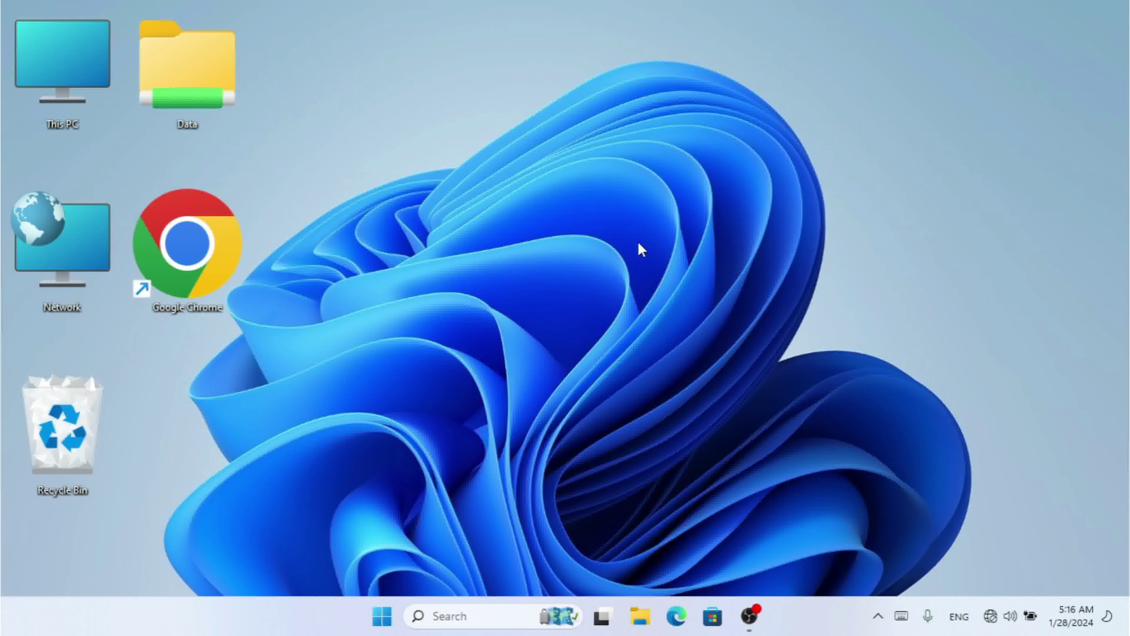
- Run cmd from the Run box to open a Command Prompt
{"action": "key", "text": "super+r"}
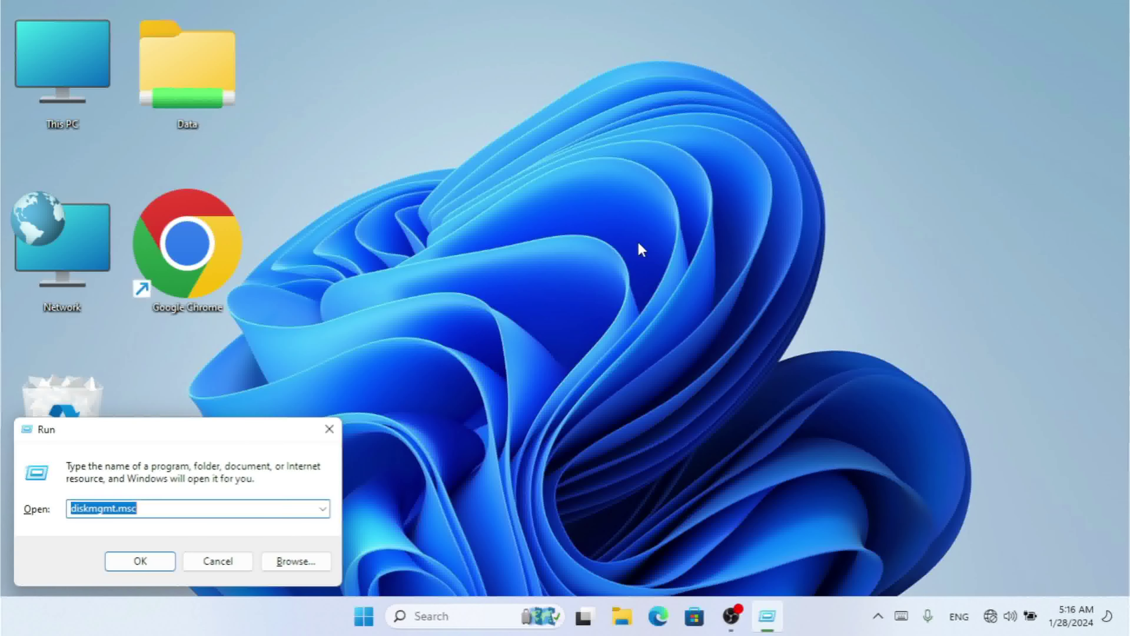
{"action": "type", "text": "cmd"}
{"action": "key", "text": "Return"}
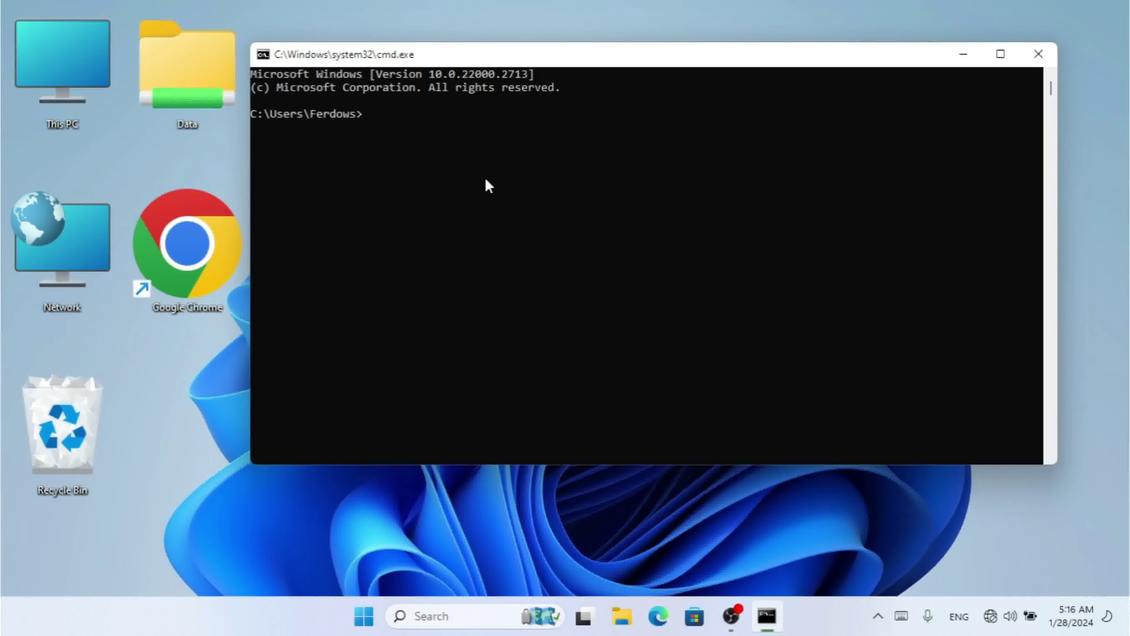
- Confirm drive letter G: in This PC, then run format G: in Command Prompt
{"action": "double_click", "coordinate": [52, 56]}
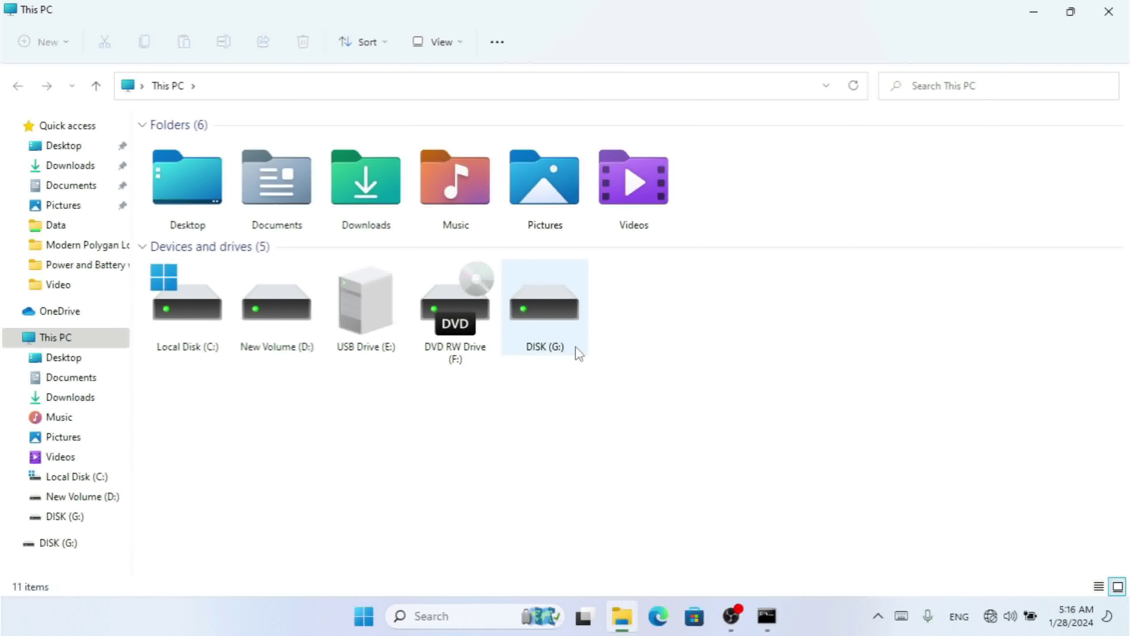
{"action": "left_click", "coordinate": [1109, 11]}
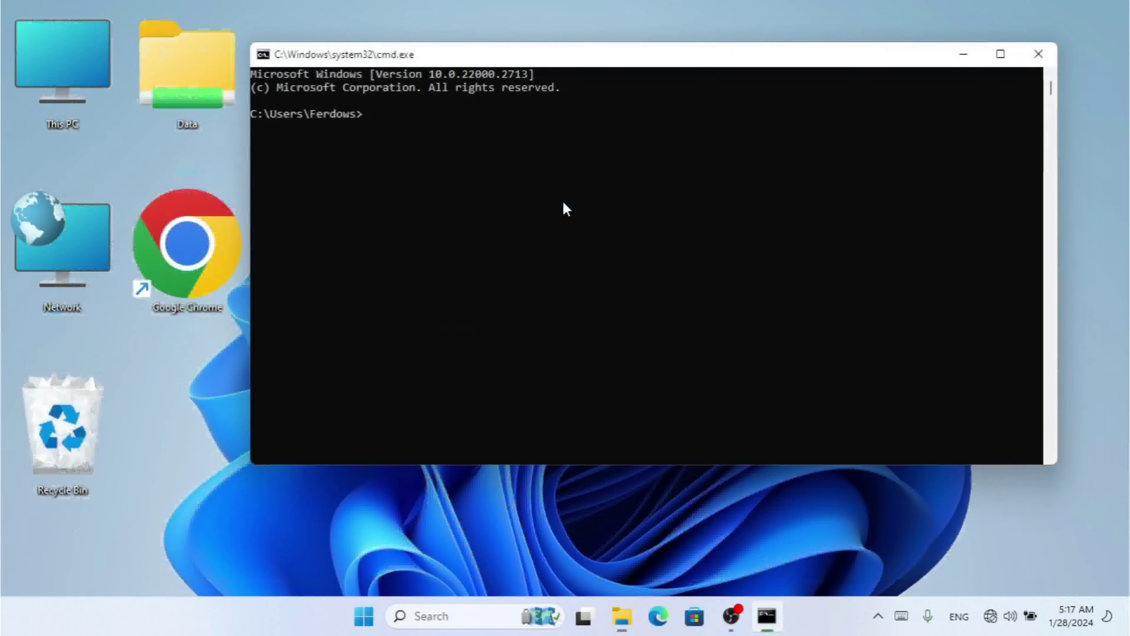
{"action": "type", "text": "format G:"}
{"action": "key", "text": "Return"}
{"action": "key", "text": "Return"}
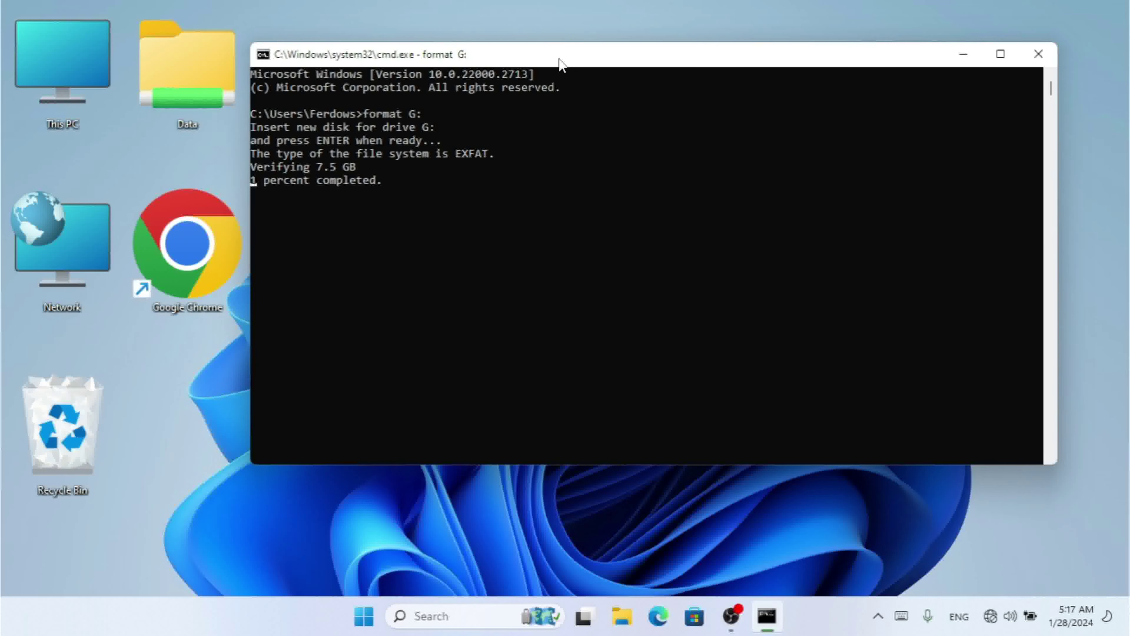
- Reposition the console and recheck drive G: in This PC while format G: verifies 7.5 GB
{"action": "left_click_drag", "start_coordinate": [560, 62], "coordinate": [542, 64]}
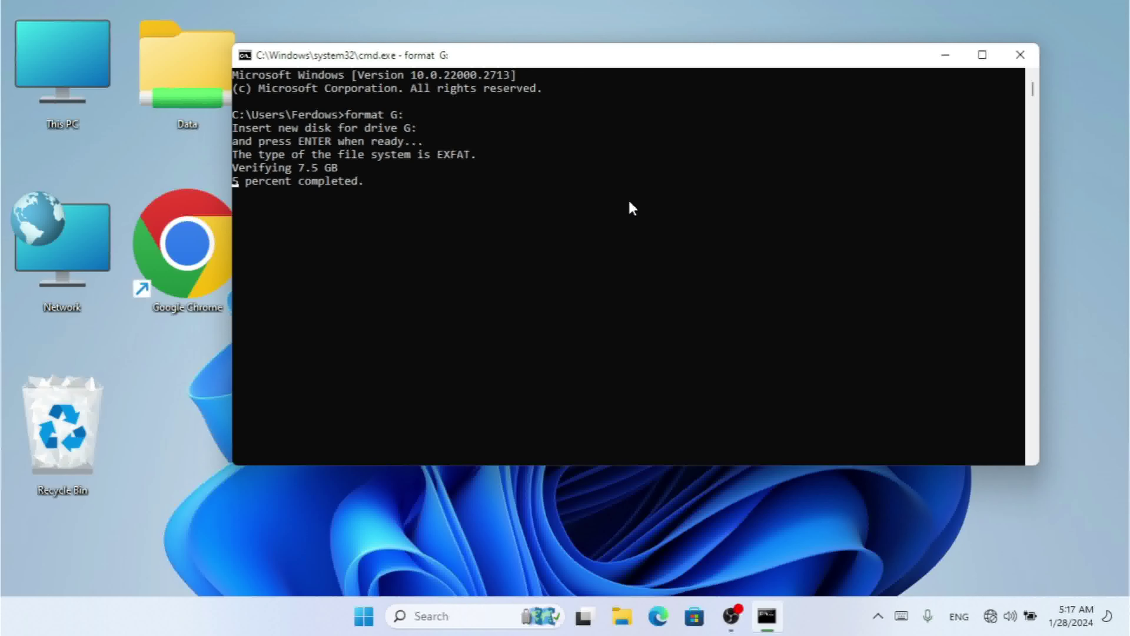
{"action": "left_click_drag", "start_coordinate": [628, 59], "coordinate": [645, 78]}
{"action": "double_click", "coordinate": [97, 66]}
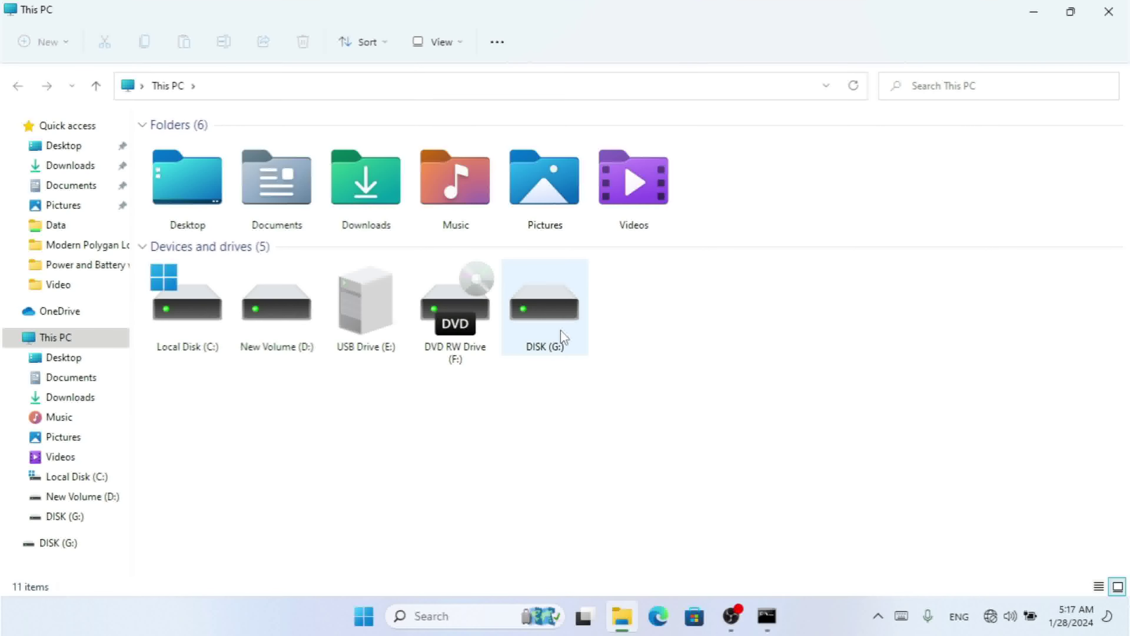
{"action": "left_click", "coordinate": [1109, 11]}
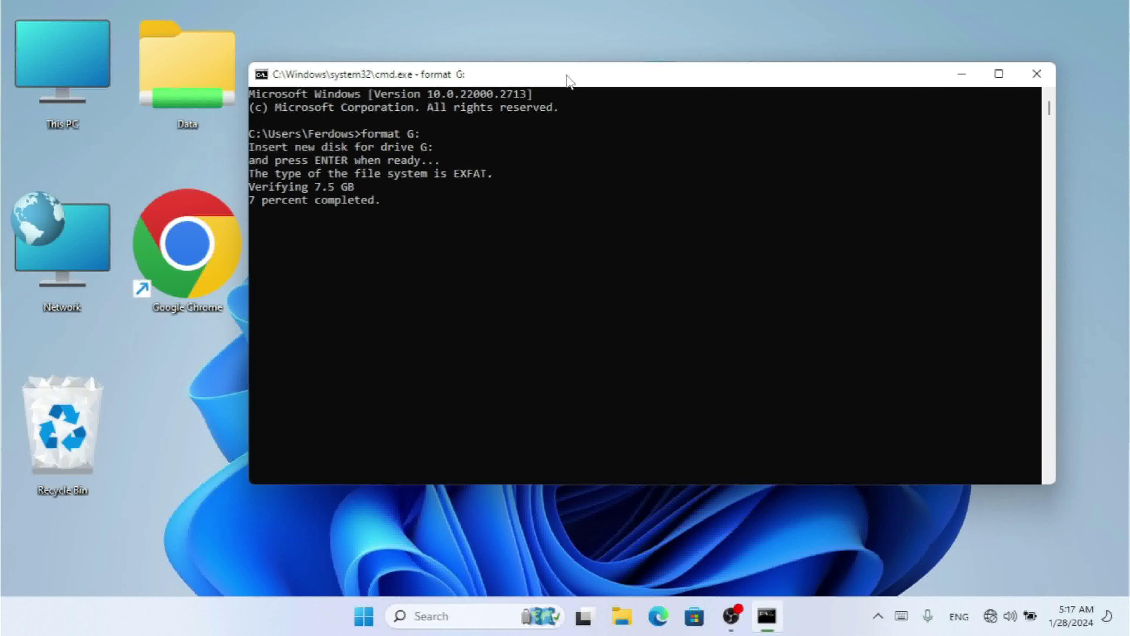
{"action": "left_click_drag", "start_coordinate": [568, 80], "coordinate": [559, 81]}
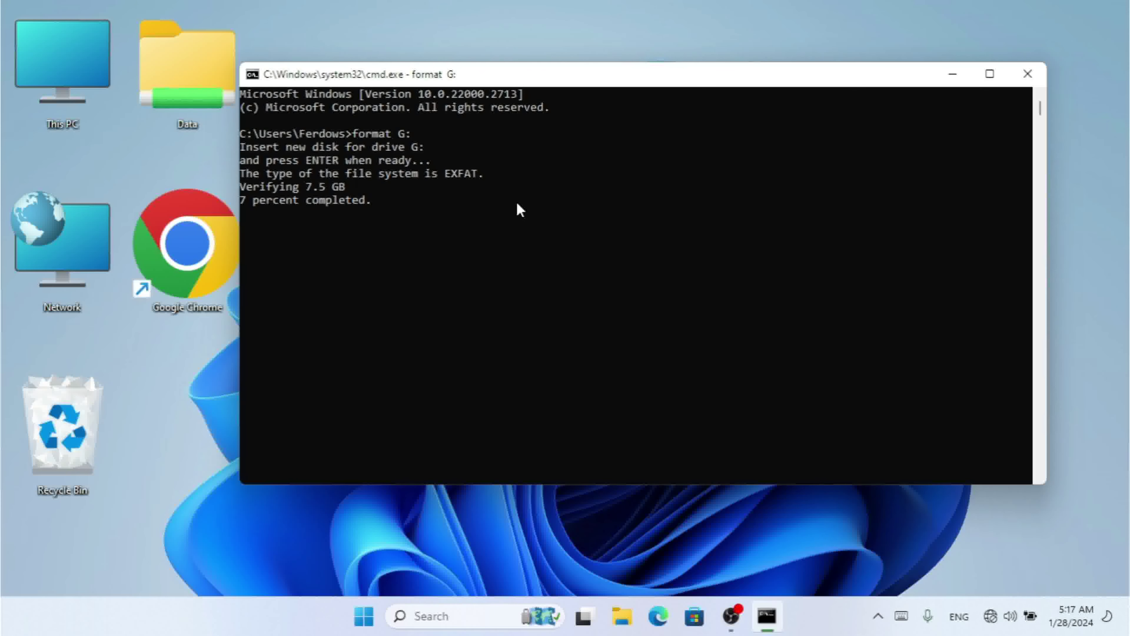